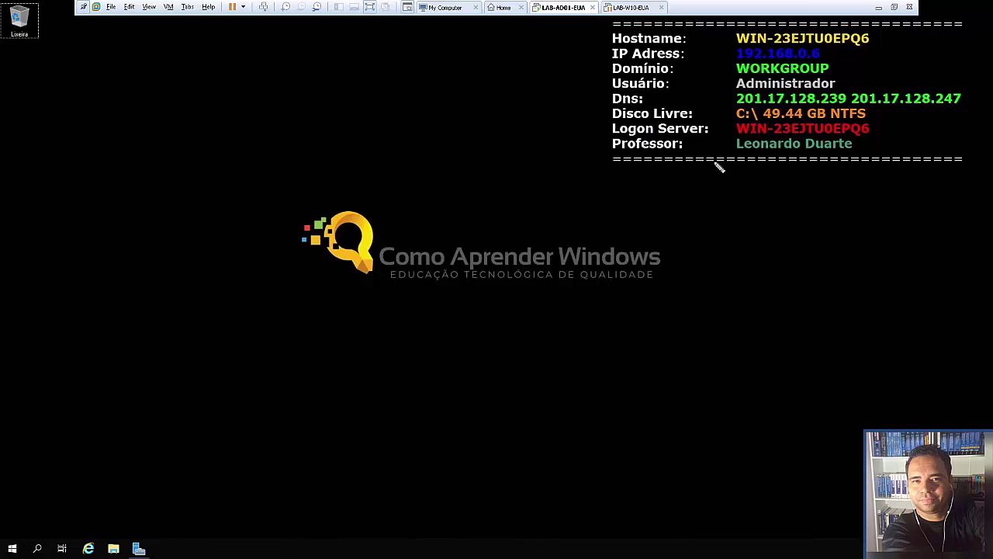
left_click_drag(537, 51, 586, 41)
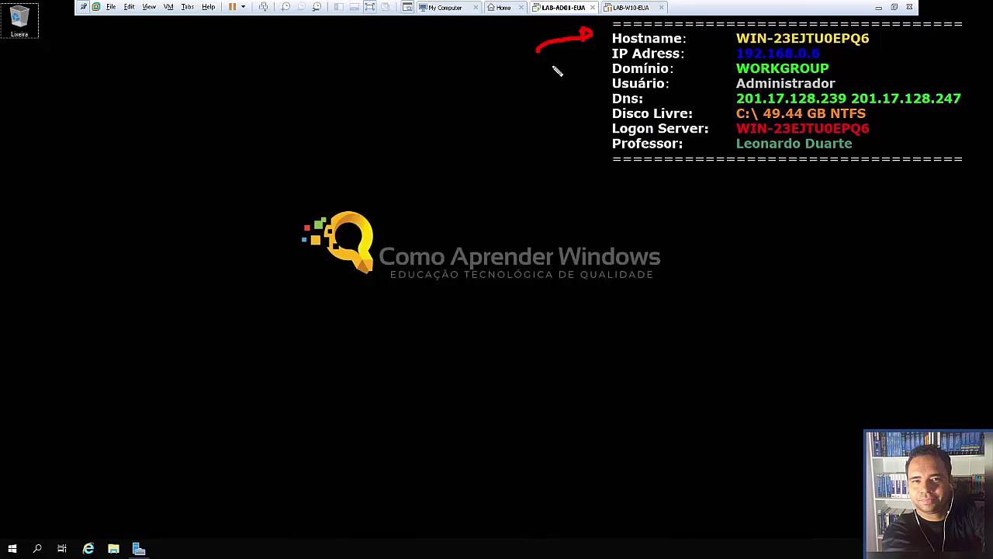
mouse_move(549, 67)
left_mouse_down()
mouse_move(593, 52)
mouse_move(587, 58)
left_mouse_up()
mouse_move(132, 23)
left_mouse_down()
mouse_move(123, 13)
mouse_move(133, 14)
mouse_move(131, 24)
left_mouse_up()
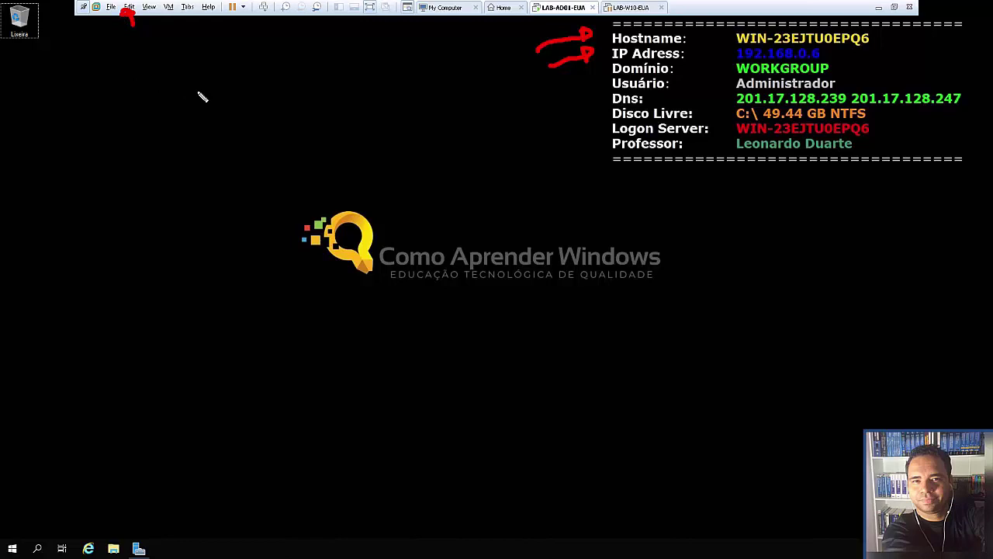
key("e")
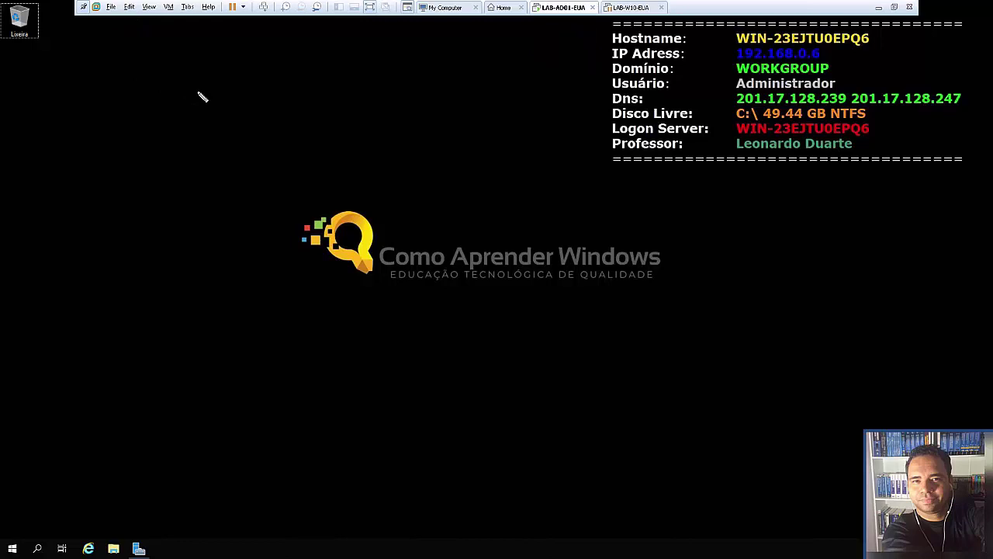
- Examine the VMnet2 and VMnet3 custom networks in the Virtual Network Editor and close it without changes
left_click(129, 7)
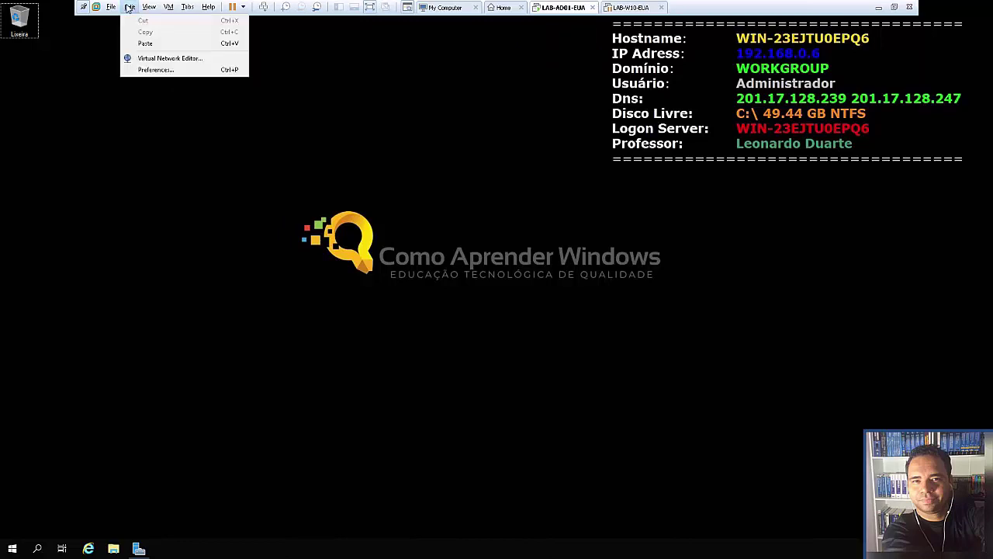
mouse_move(149, 7)
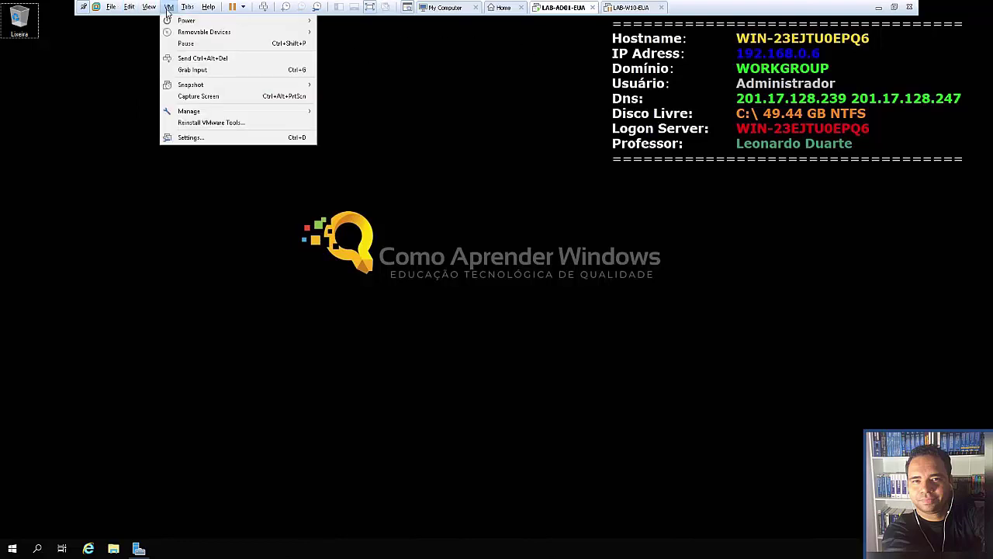
left_click(159, 59)
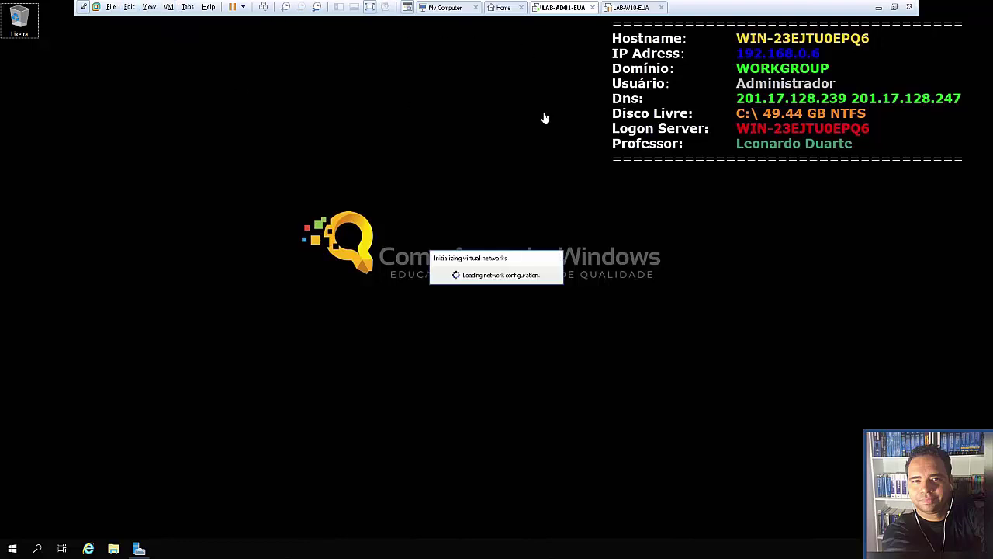
left_click(374, 173)
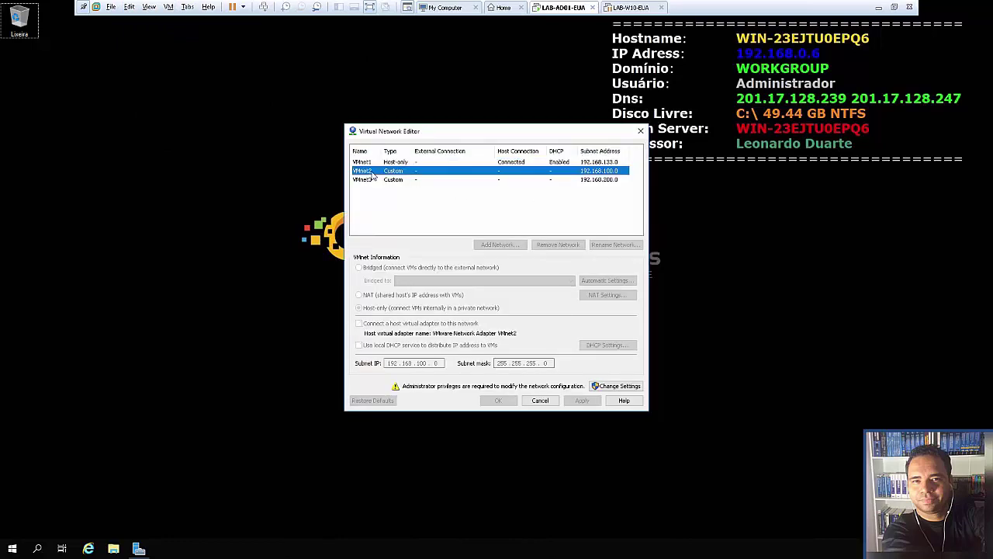
left_click(372, 180)
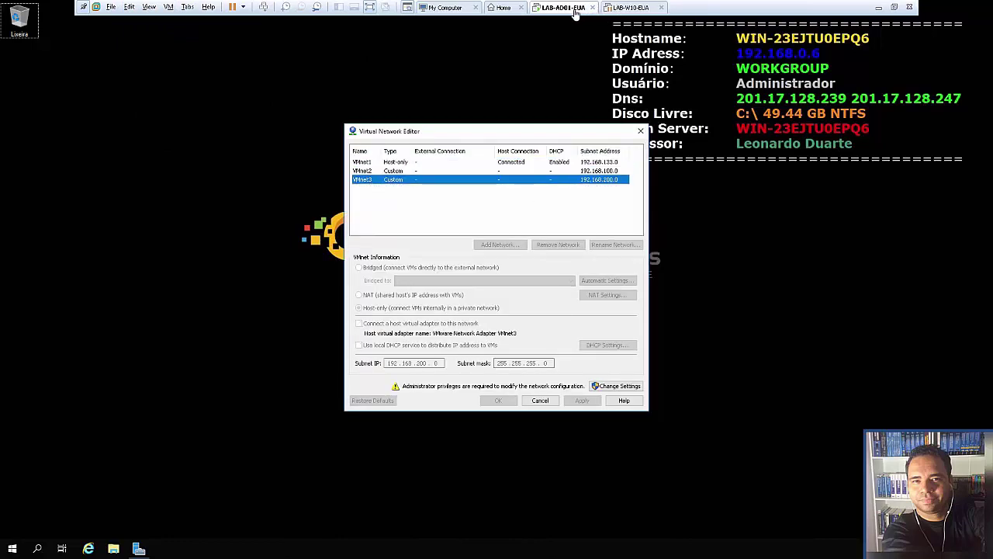
left_click(542, 400)
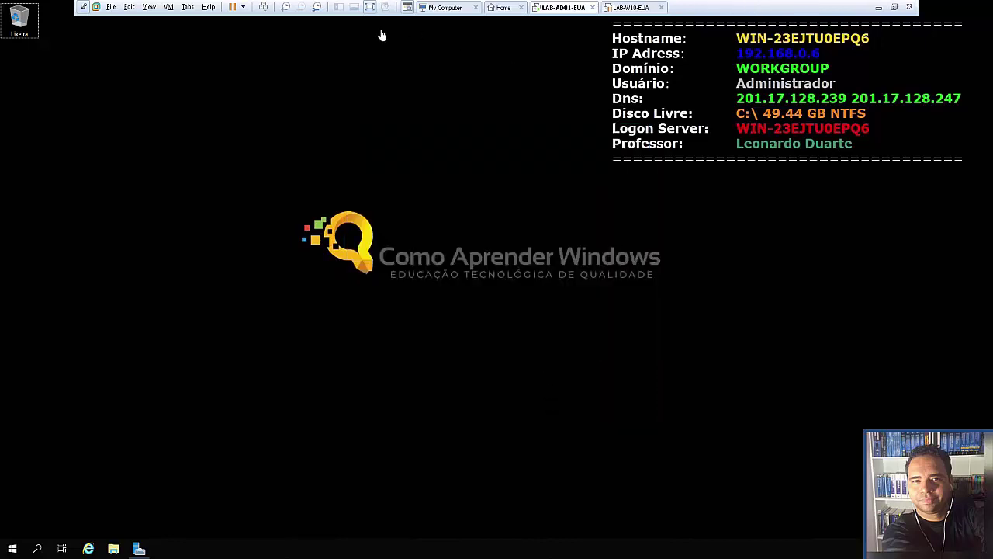
- Switch the LAB-AD01-EUA virtual machine's network adapter from bridged to a custom specific virtual network and apply the settings
right_click(555, 10)
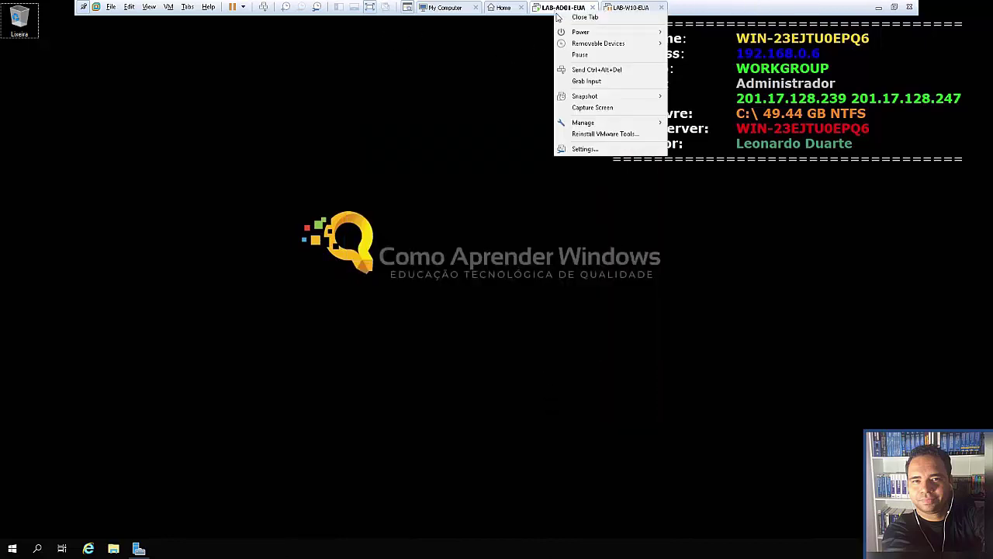
left_click(598, 150)
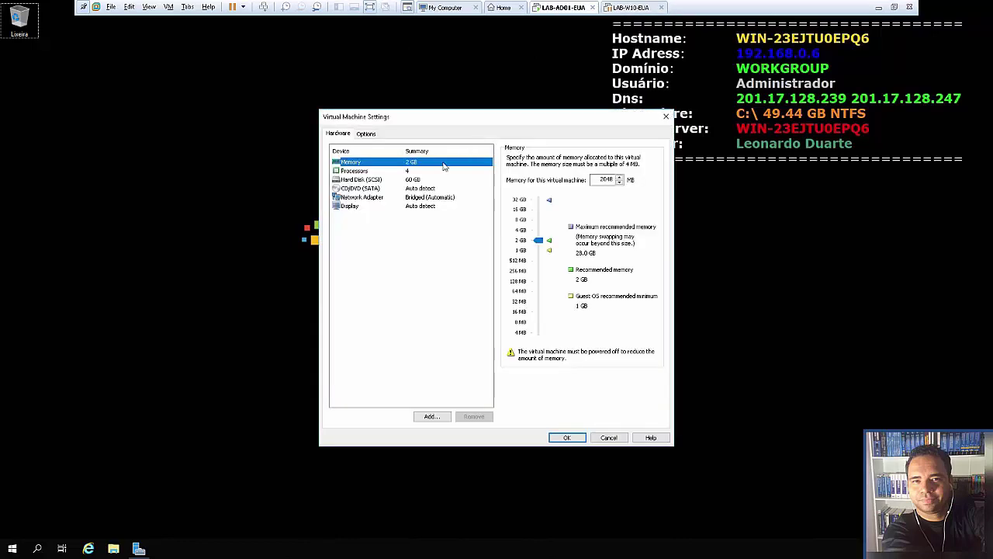
left_click(363, 199)
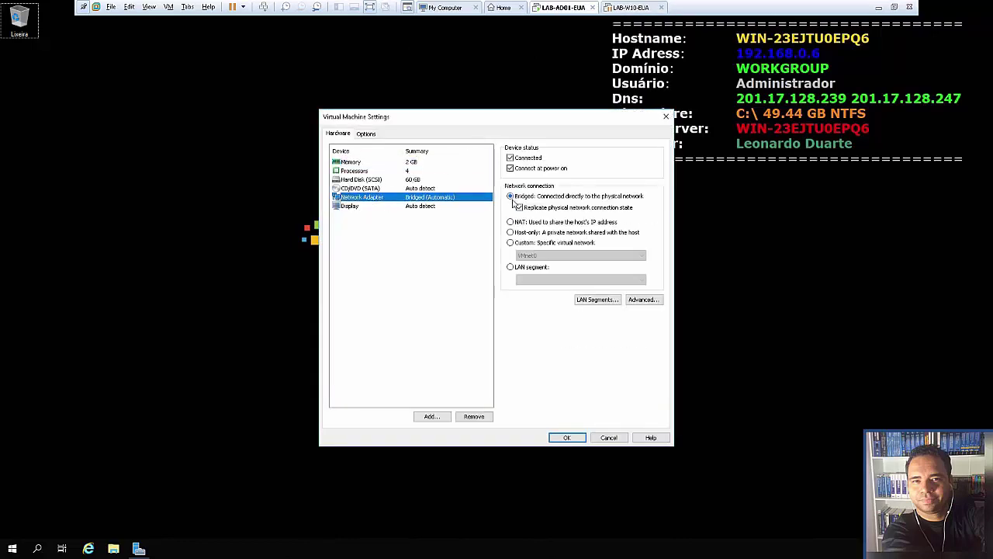
left_click(519, 245)
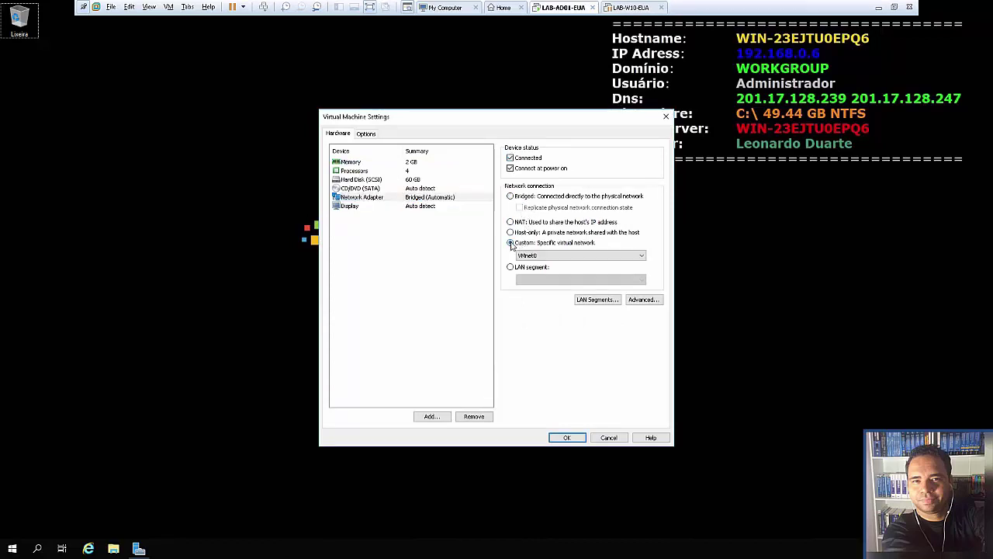
left_click(565, 257)
left_click(556, 278)
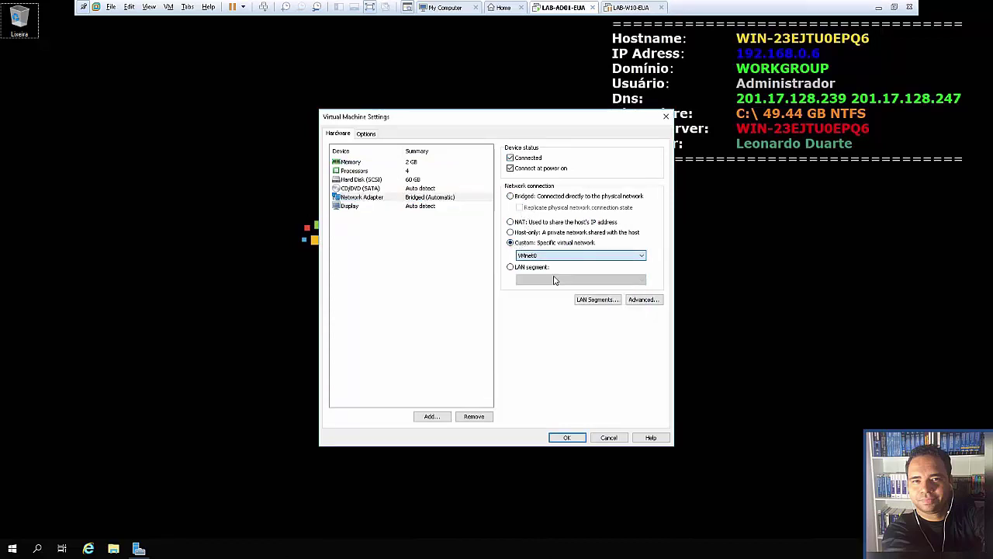
left_click(567, 437)
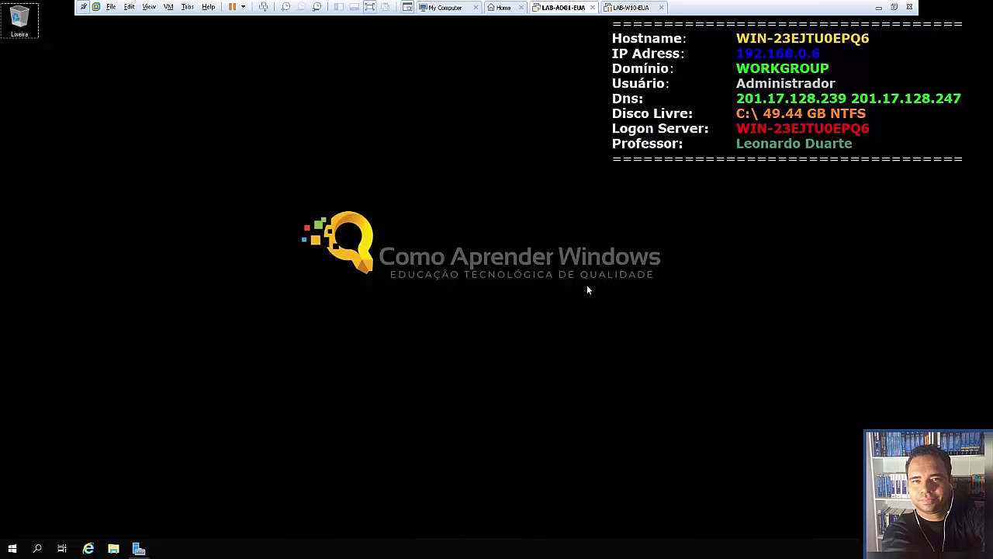
- Open the server's computer name and workgroup properties (Propriedades do Sistema) from its system information
left_click(113, 549)
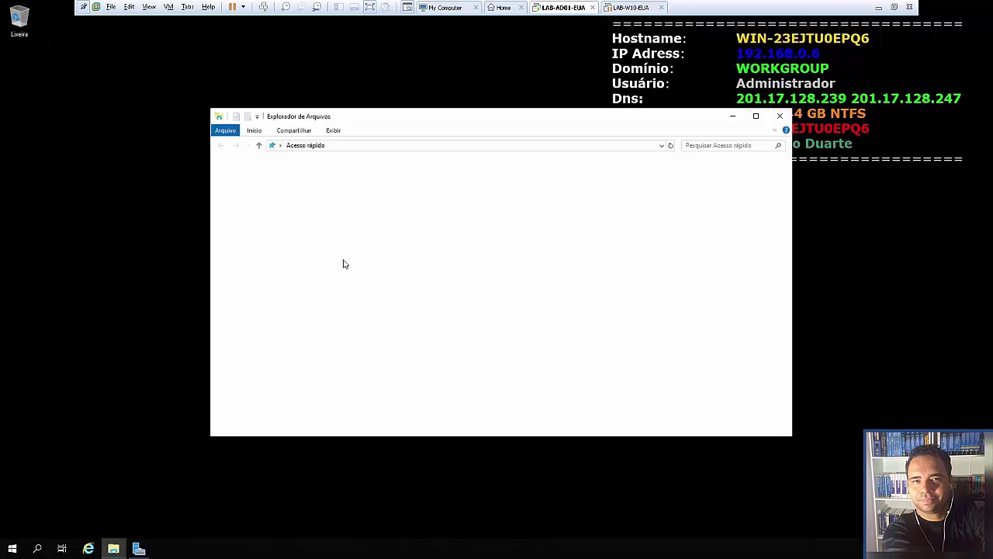
right_click(260, 236)
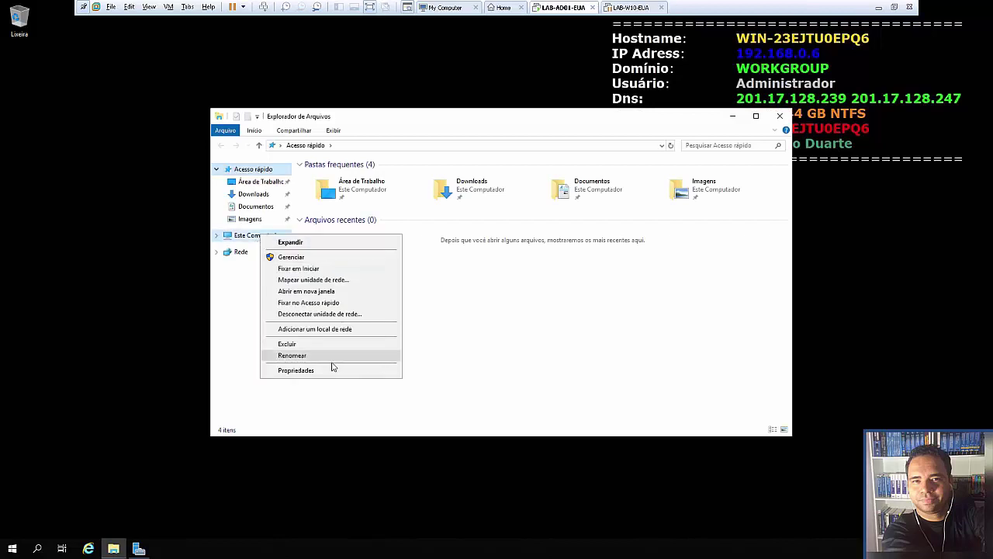
left_click(326, 370)
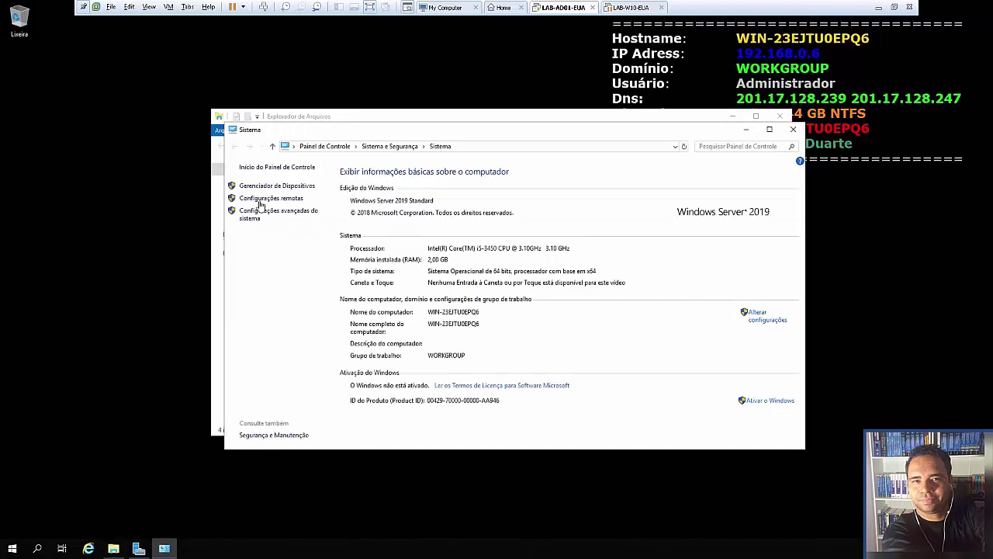
left_click(751, 315)
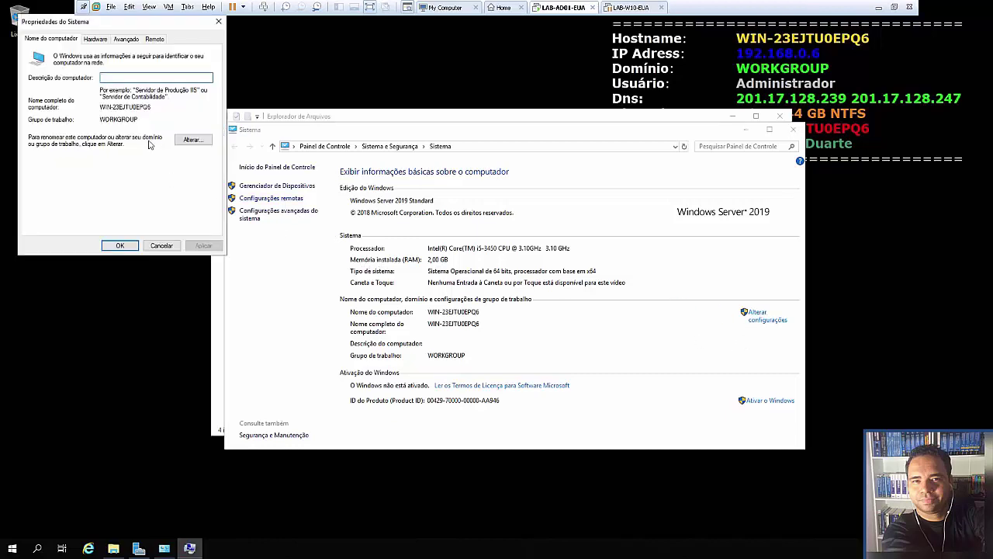
left_click_drag(107, 24, 412, 100)
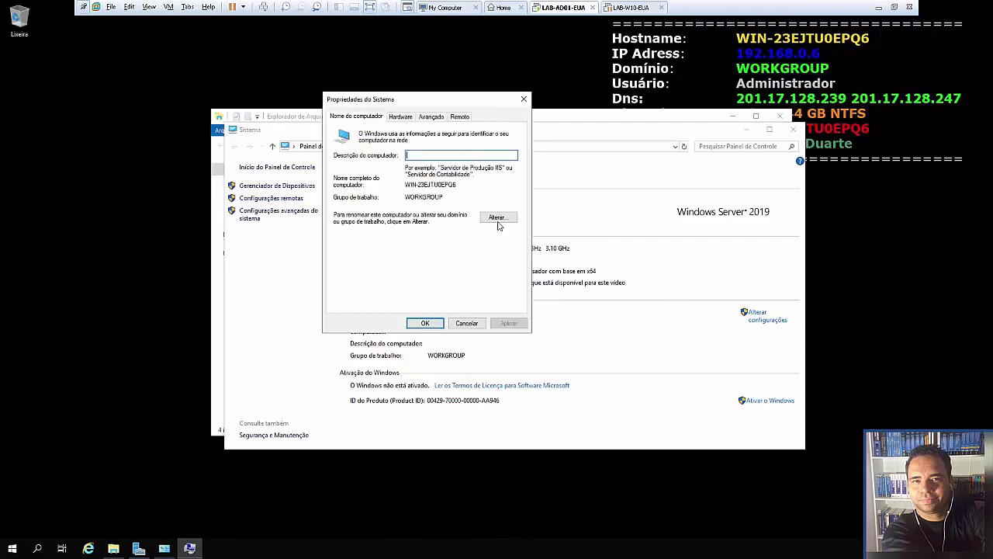
- Rename the computer as LAB-AD01-EUA, keep it in its workgroup, and postpone the restart
left_click(497, 218)
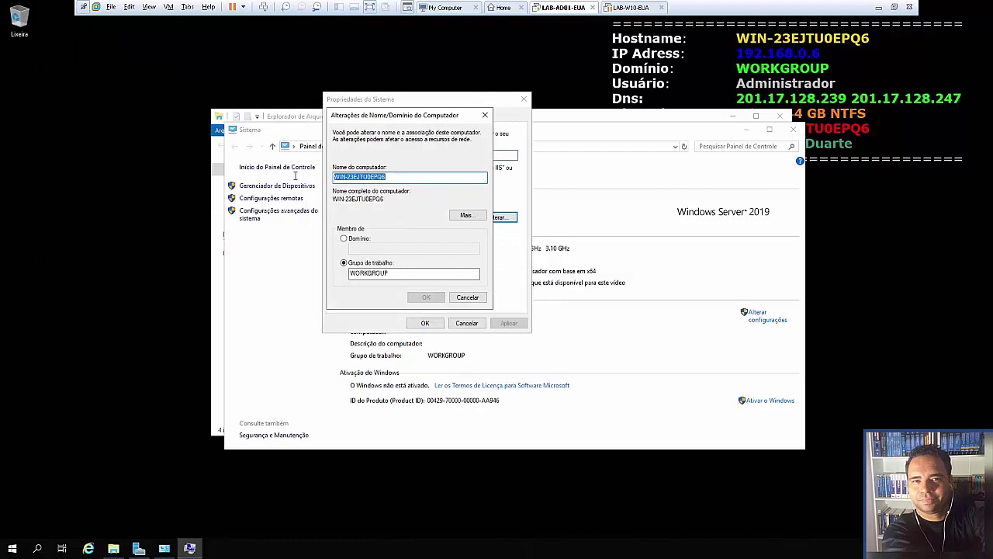
type("LAB")
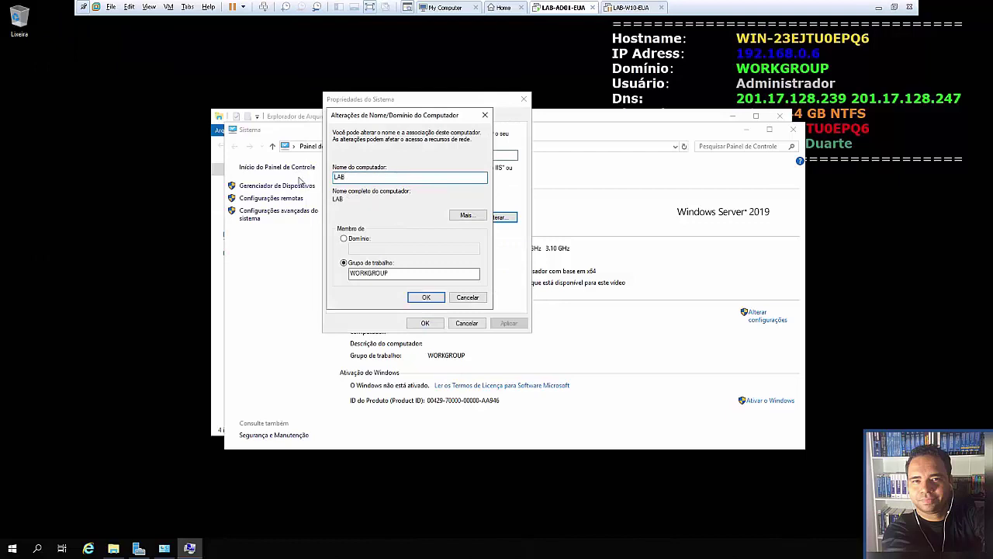
type("-AD01-EUA")
left_click(426, 297)
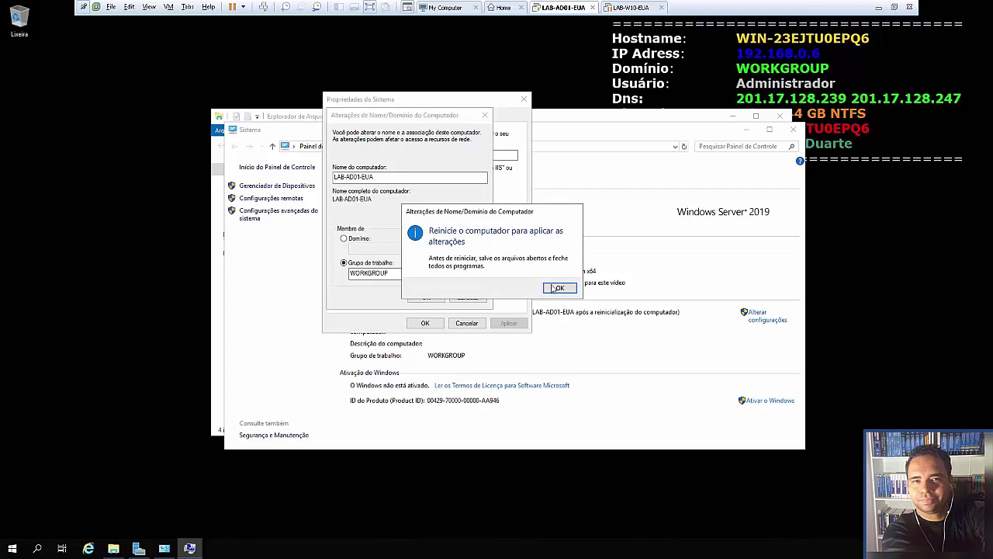
left_click(555, 287)
left_click(425, 323)
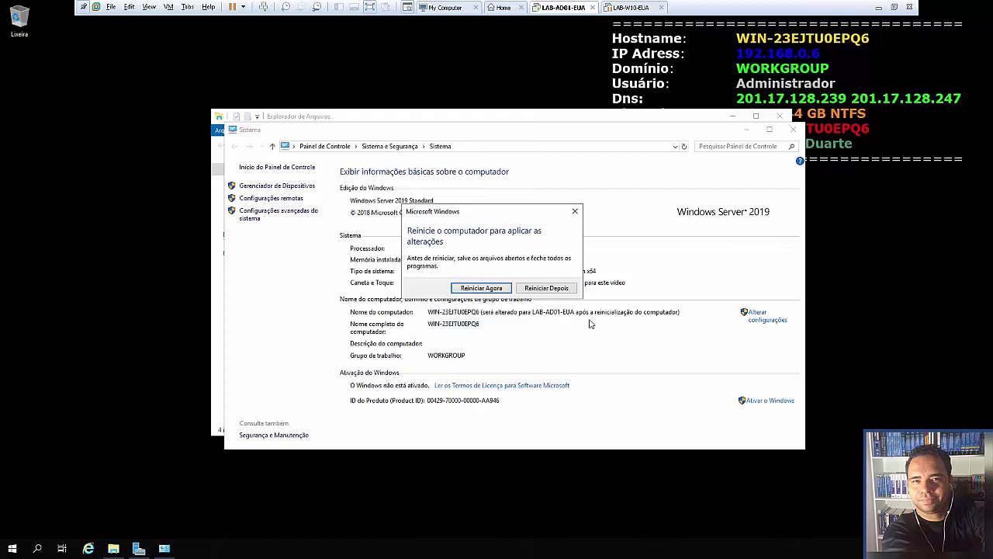
left_click(548, 287)
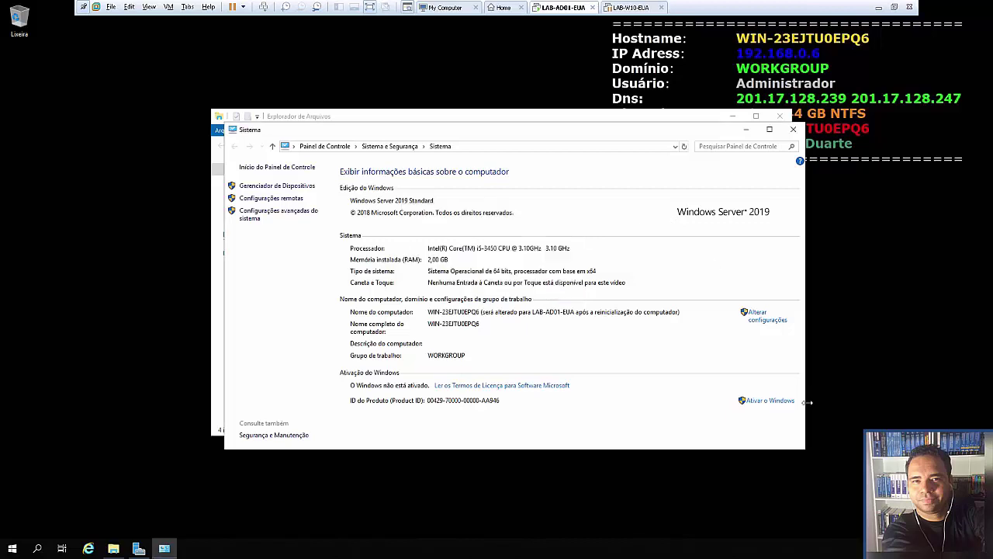
- Open the list of network connections (Conexões de Rede) from the server's Ethernet settings
right_click(904, 549)
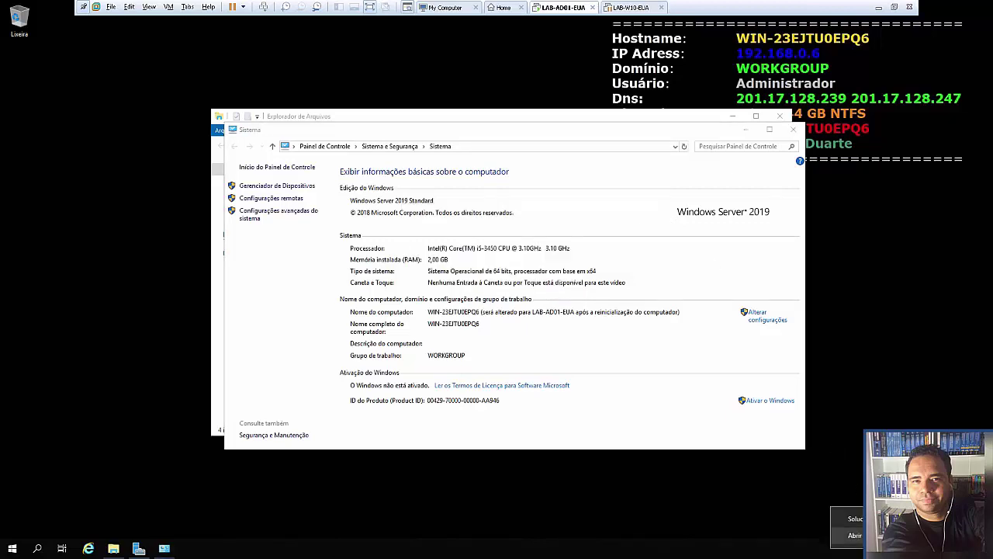
left_click(853, 534)
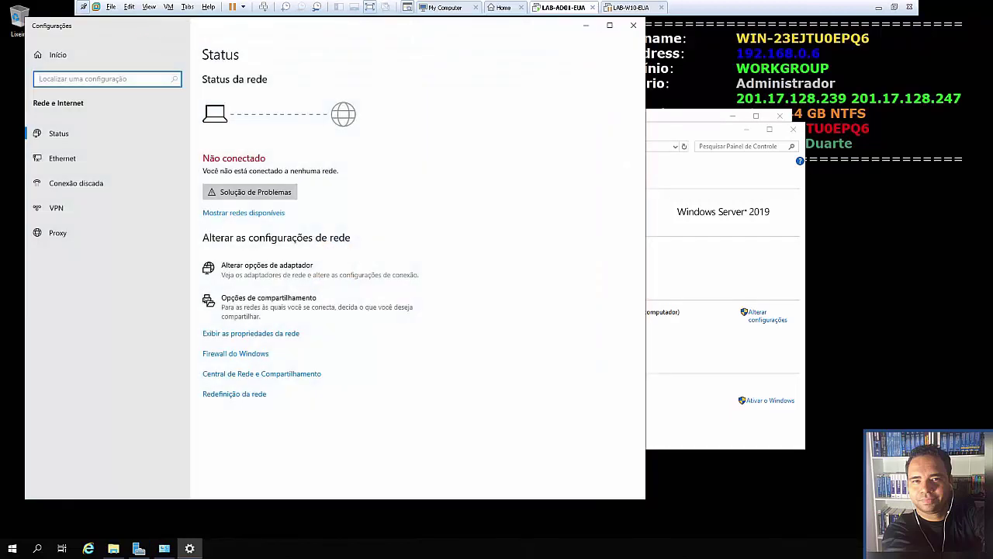
left_click_drag(155, 27, 321, 34)
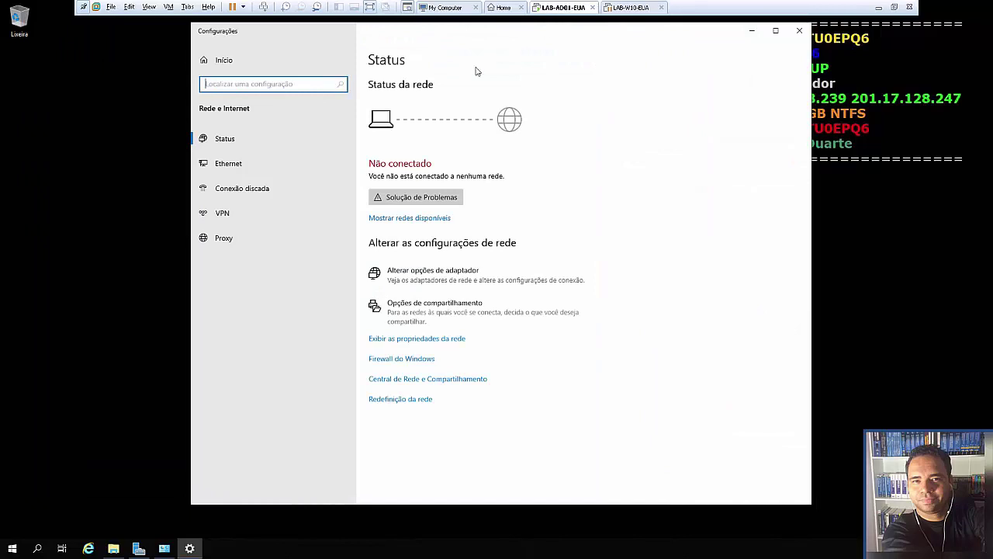
left_click(246, 163)
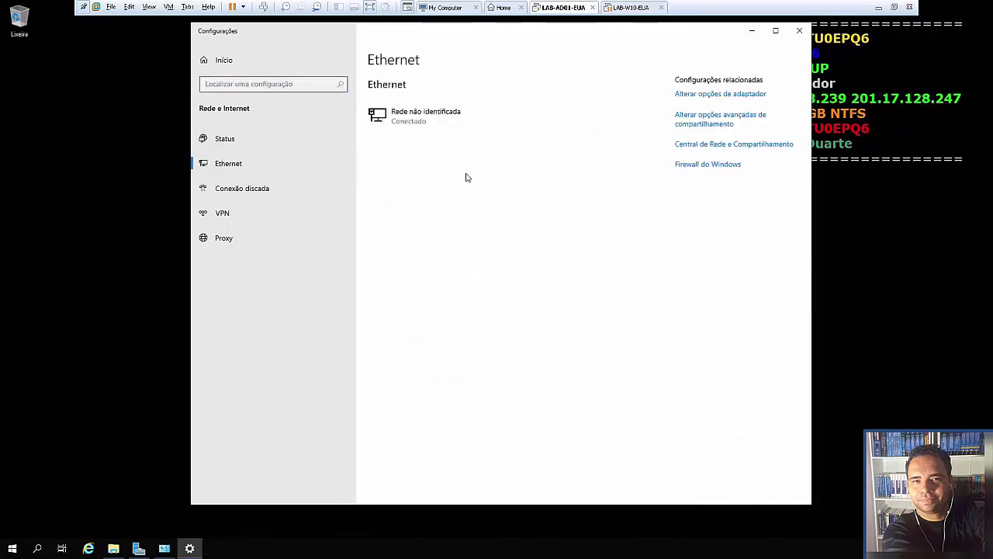
left_click(684, 94)
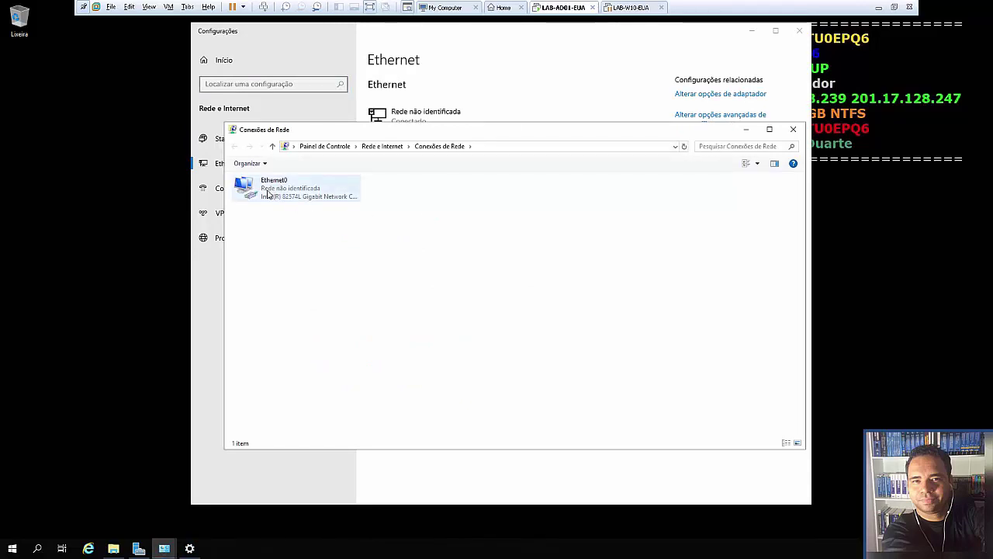
- Open the Internet Protocol Version 4 (TCP/IPv4) properties of the Ethernet0 adapter
right_click(267, 194)
left_click(376, 290)
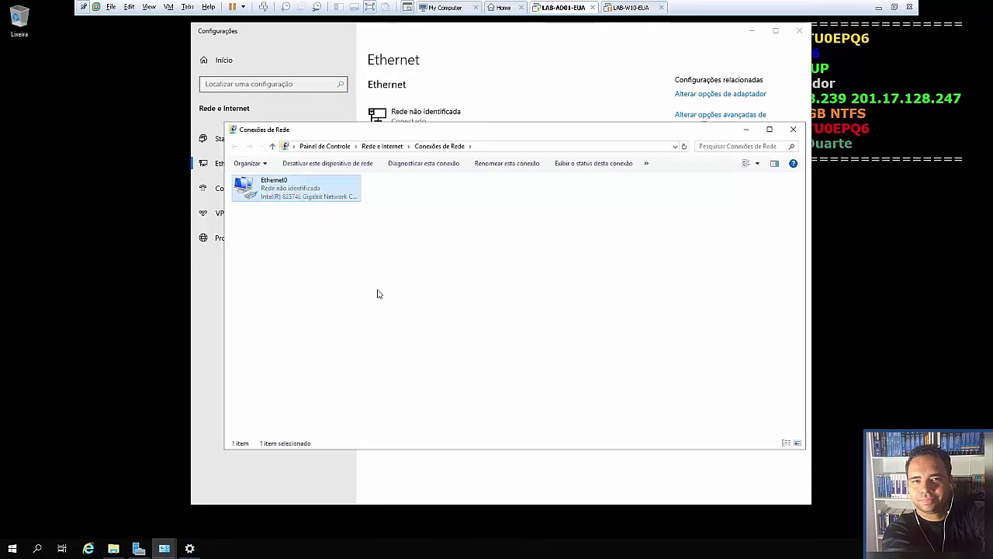
left_click_drag(311, 166, 499, 158)
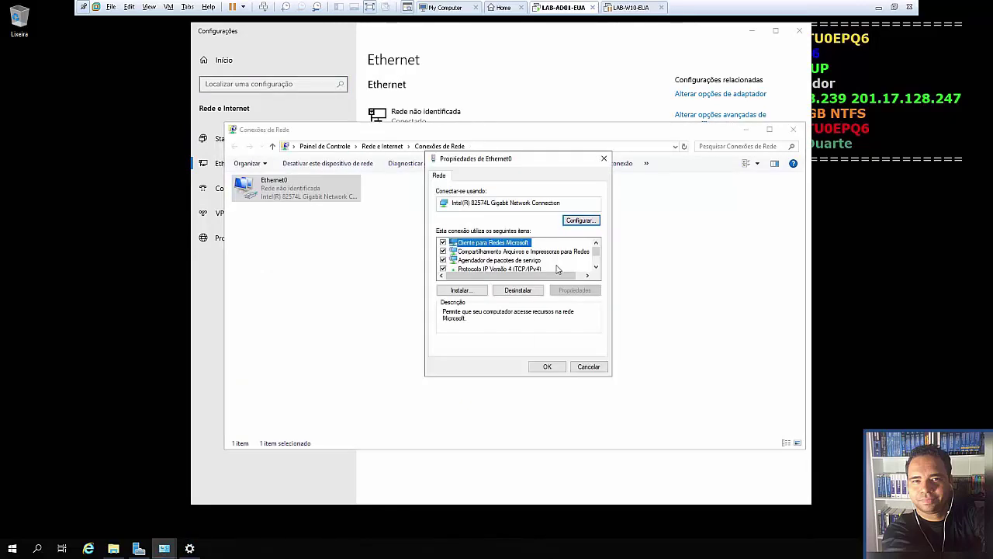
left_click(595, 266)
left_click(596, 267)
left_click(537, 251)
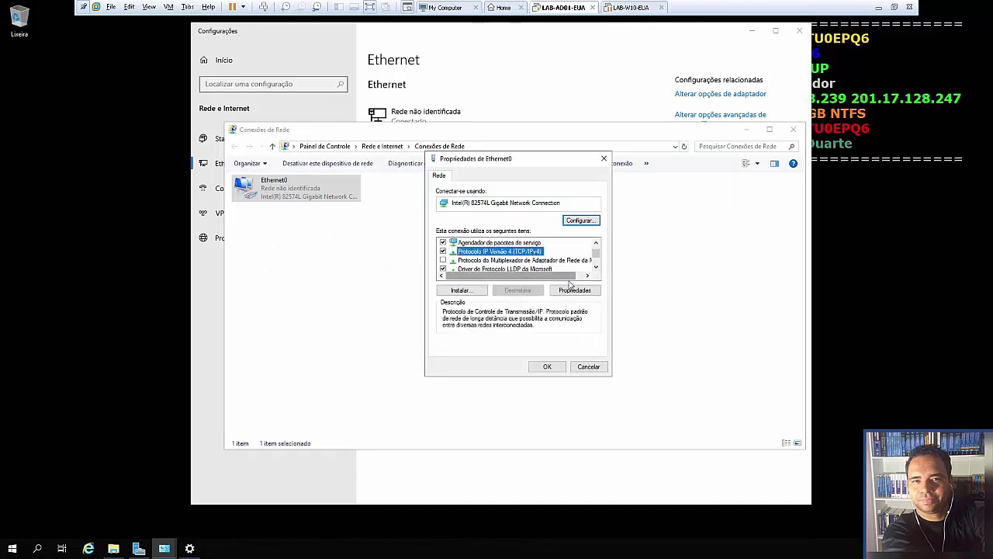
left_click(574, 289)
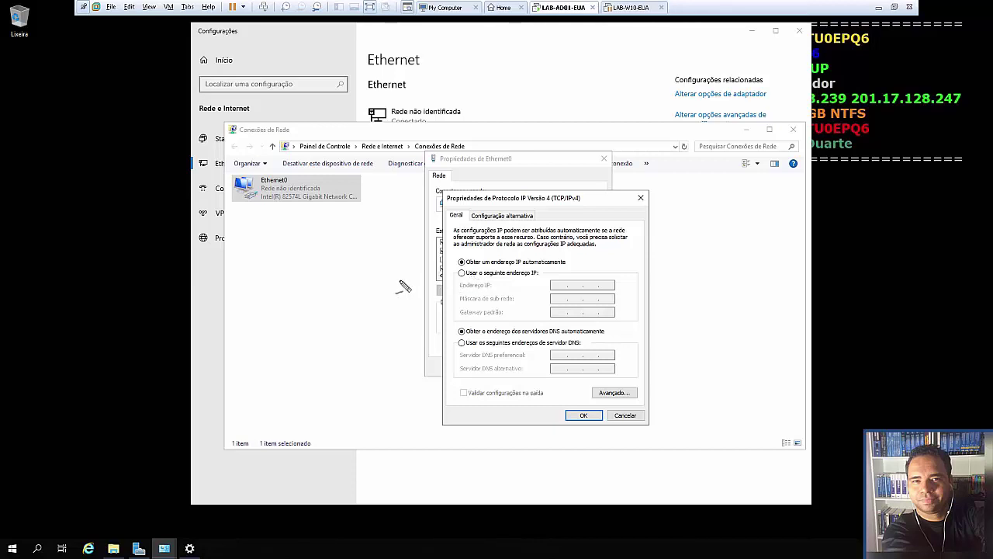
left_click_drag(401, 287, 450, 277)
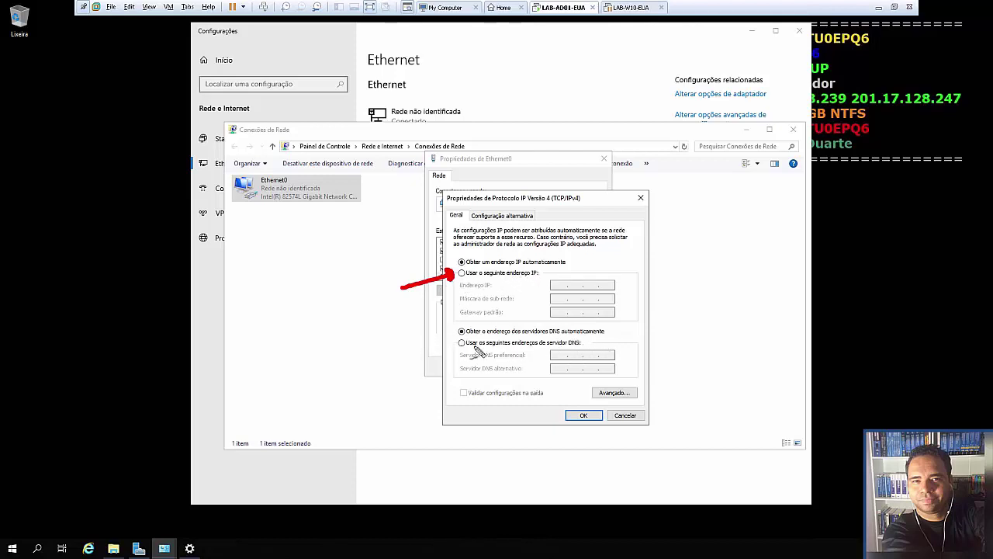
- Switch Ethernet0 to manual IPv4 addressing with the IP address 192.168.100.200 and subnet mask 255.255.255.0
left_click_drag(416, 356, 450, 344)
key("Escape")
left_click(463, 273)
left_click(554, 284)
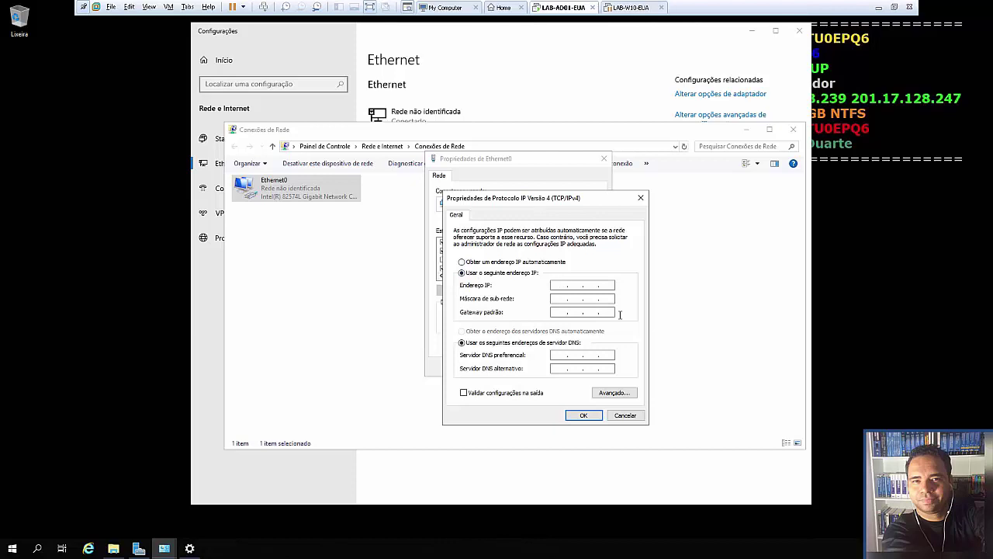
type("192 . 168 . 100 . 200")
key("Tab")
- Check the server's planned address in the Servidores.xlsx workbook in Excel and correct its IP address to 192.168.100.1 in the virtual machine
key("alt+Tab")
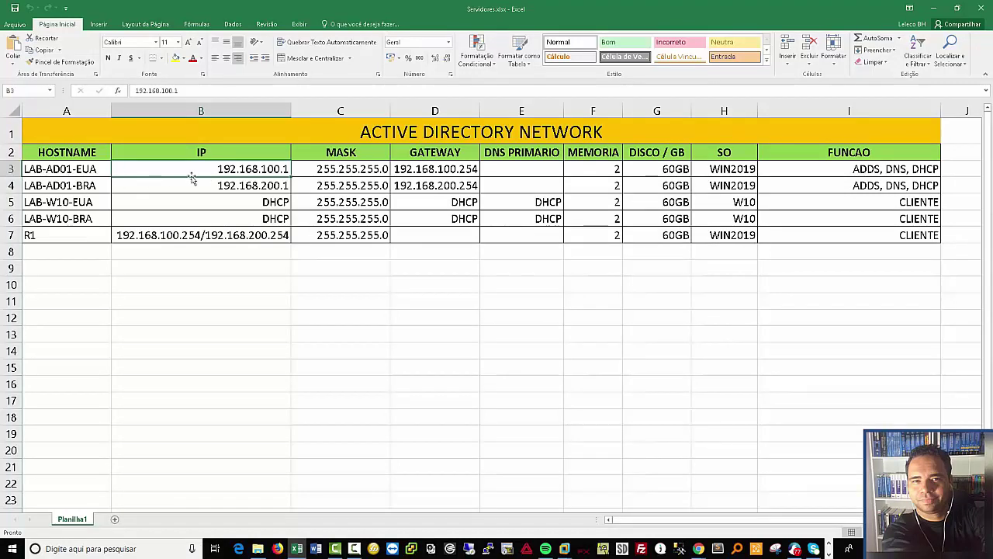
left_click(564, 548)
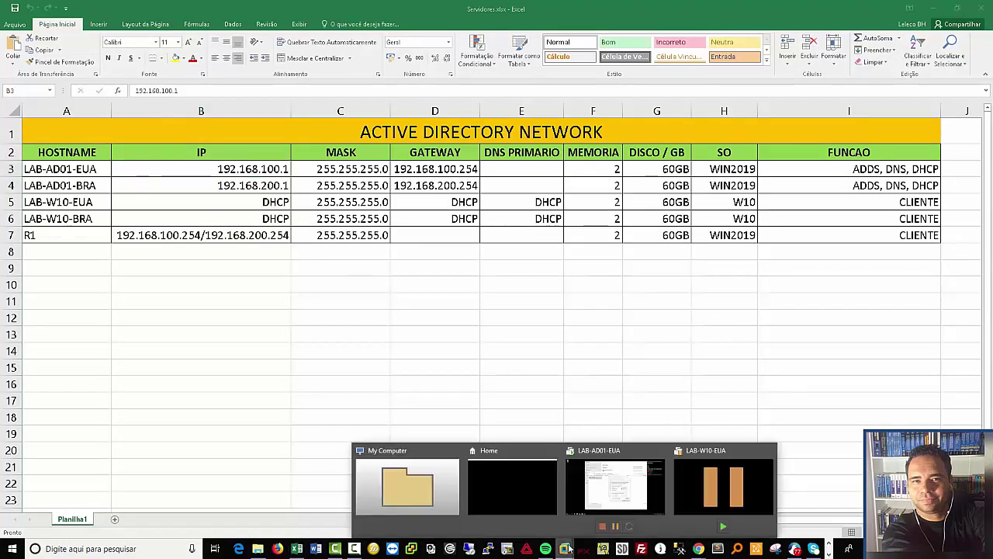
left_click(605, 498)
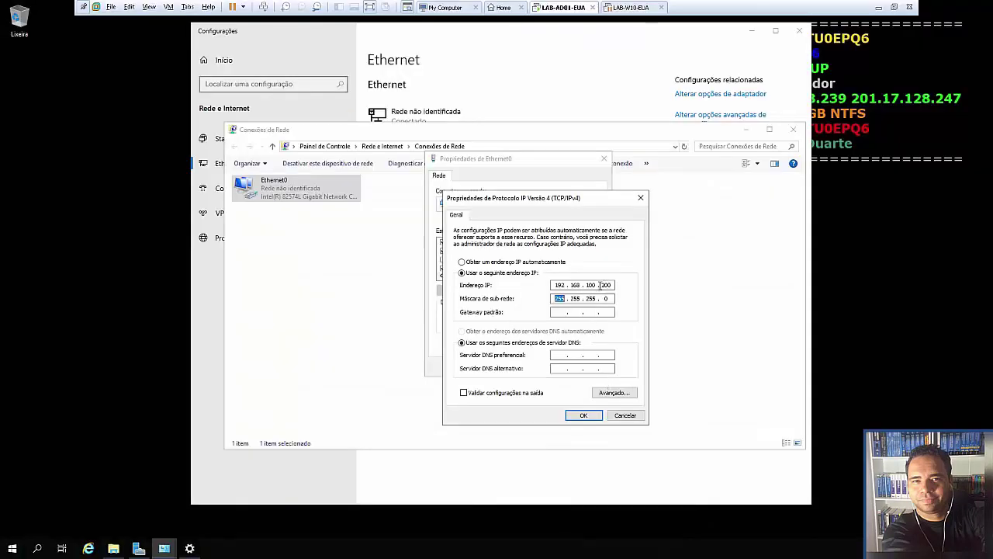
left_click(612, 285)
key("BackSpace")
key("BackSpace")
key("BackSpace")
- Set the default gateway (Gateway padrão) of the Ethernet0 adapter to 192.168.100.254
type("192 . 168 . 1")
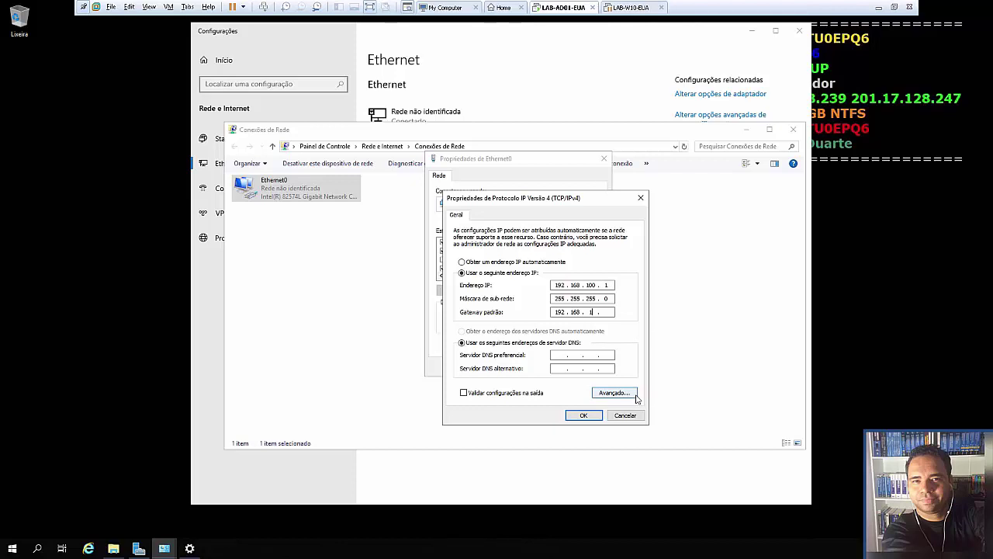
type("00 . 254")
key("Tab")
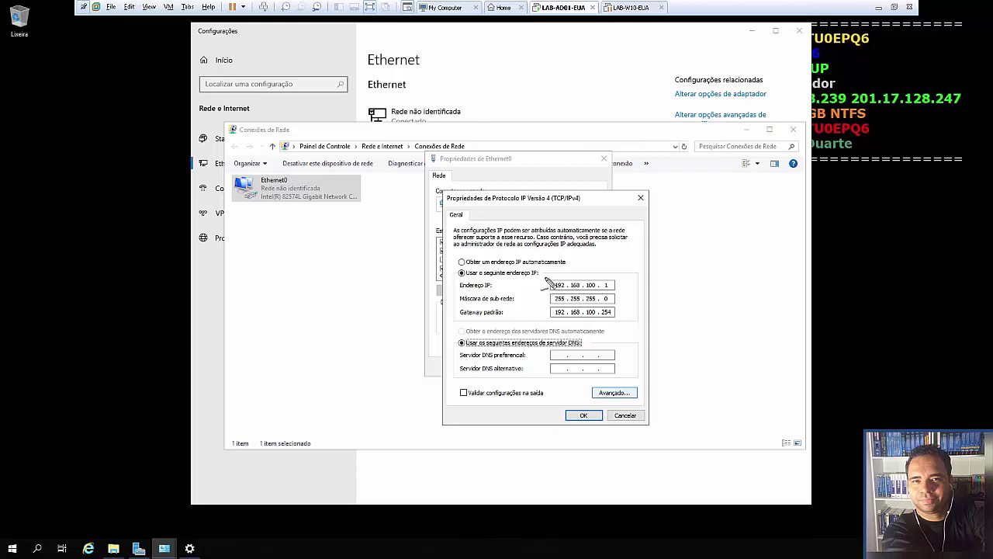
mouse_move(544, 278)
left_mouse_down()
mouse_move(543, 291)
mouse_move(618, 295)
mouse_move(623, 278)
mouse_move(540, 279)
left_mouse_up()
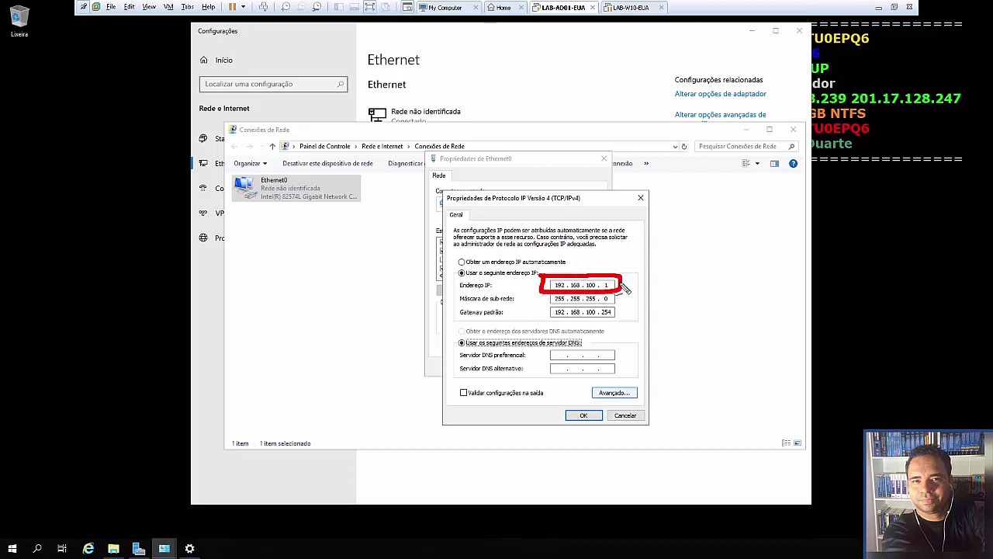
mouse_move(621, 281)
left_mouse_down()
mouse_move(635, 329)
mouse_move(628, 364)
mouse_move(623, 357)
left_mouse_up()
mouse_move(702, 276)
left_mouse_down()
mouse_move(701, 314)
mouse_move(713, 309)
mouse_move(698, 273)
left_mouse_up()
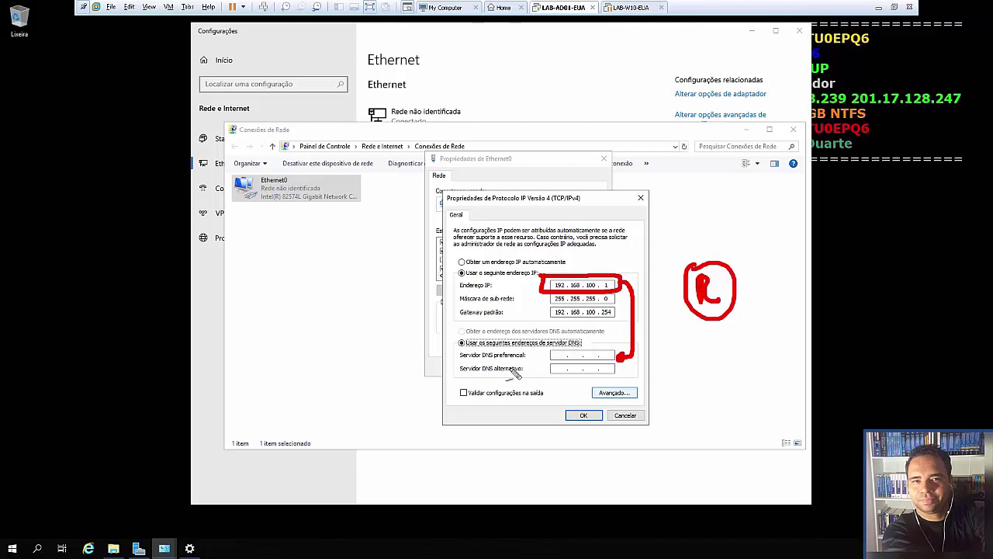
left_click_drag(482, 374, 521, 374)
key("e")
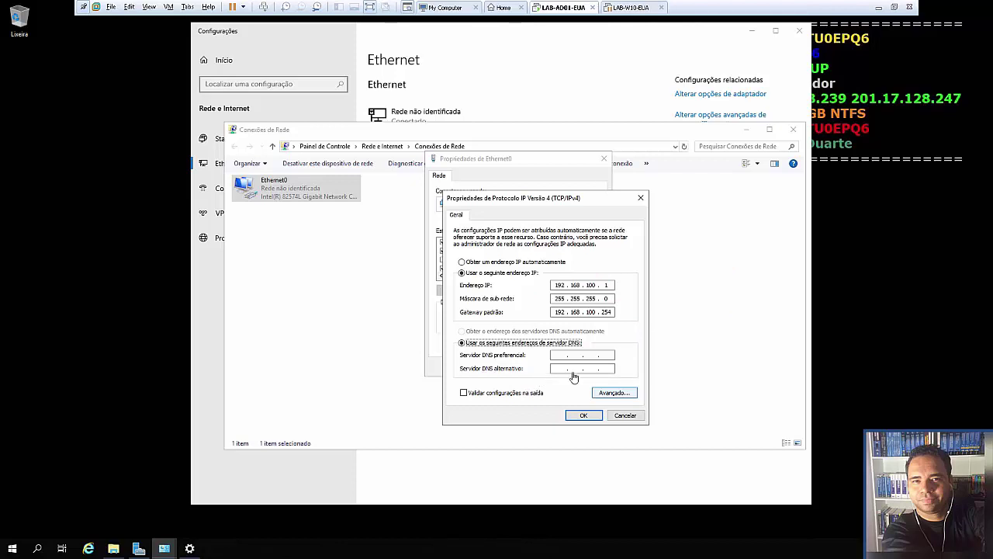
- Set the preferred DNS server (Servidor DNS preferencial) to the server's own address, 192.168.100.1
left_click(564, 355)
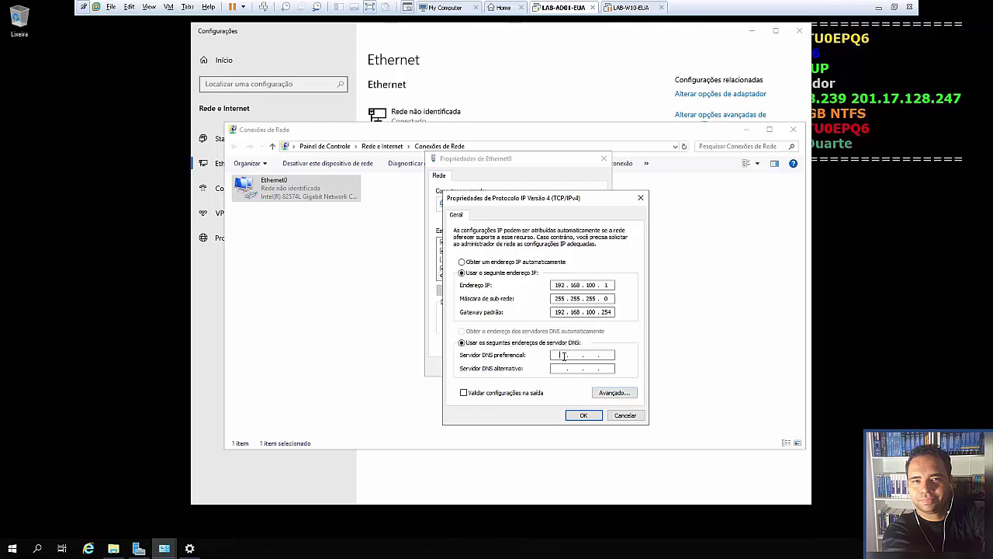
type("192 . 168 . 100 . 1")
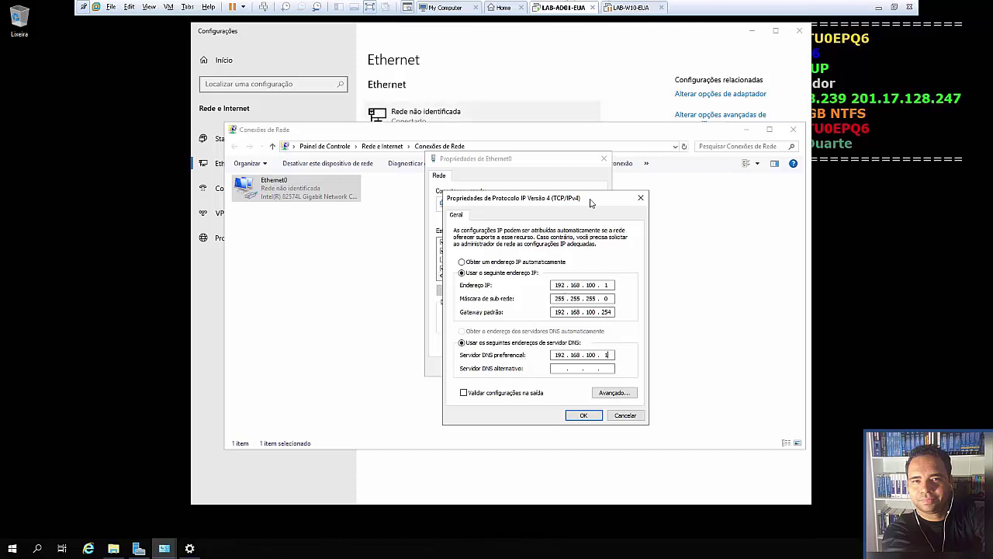
left_click(560, 370)
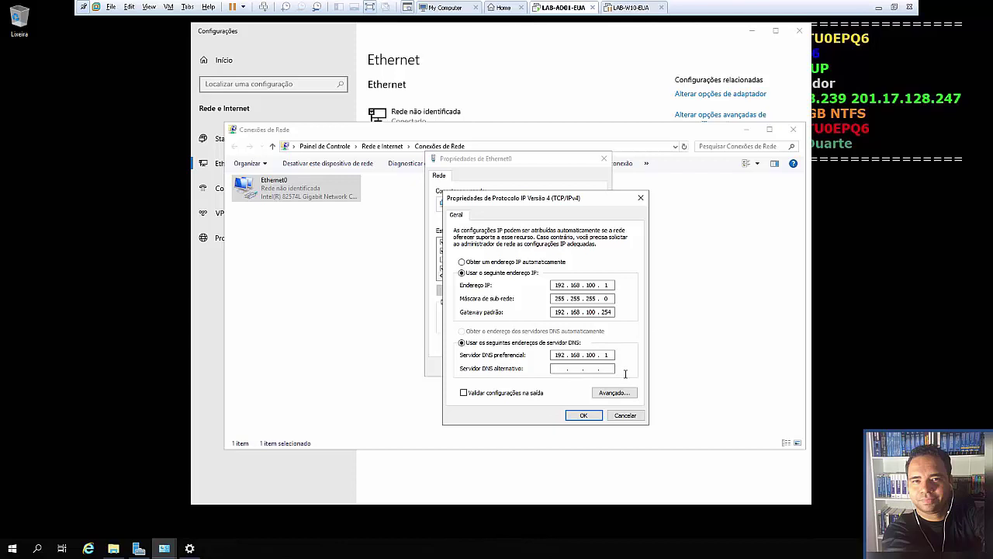
type("192 . 168 . 200 . 1")
key("BackSpace")
key("BackSpace")
key("BackSpace")
key("BackSpace")
key("BackSpace")
key("BackSpace")
key("BackSpace")
key("BackSpace")
key("BackSpace")
key("BackSpace")
- Apply the IPv4 settings and close the adapter properties and all open windows, leaving the desktop clear
left_click(586, 417)
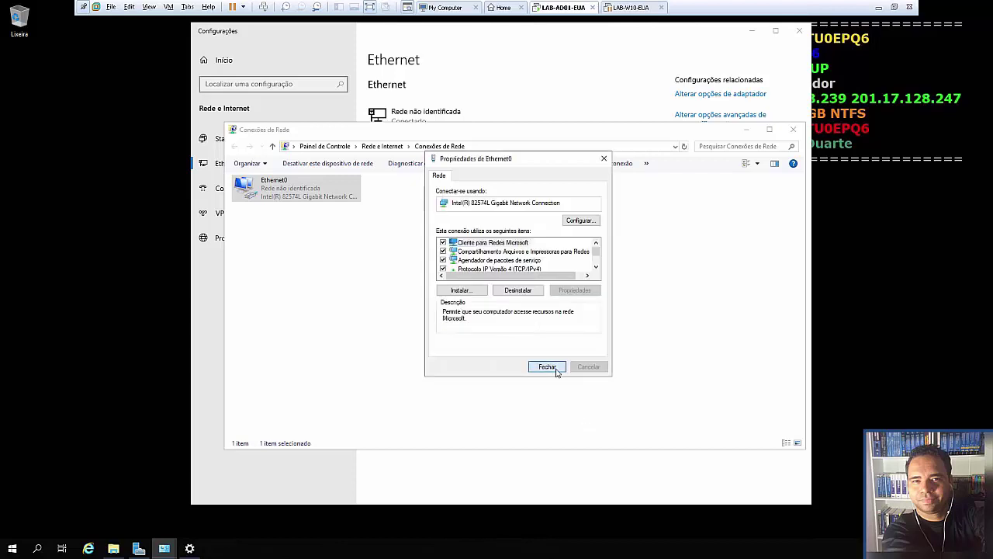
left_click(556, 370)
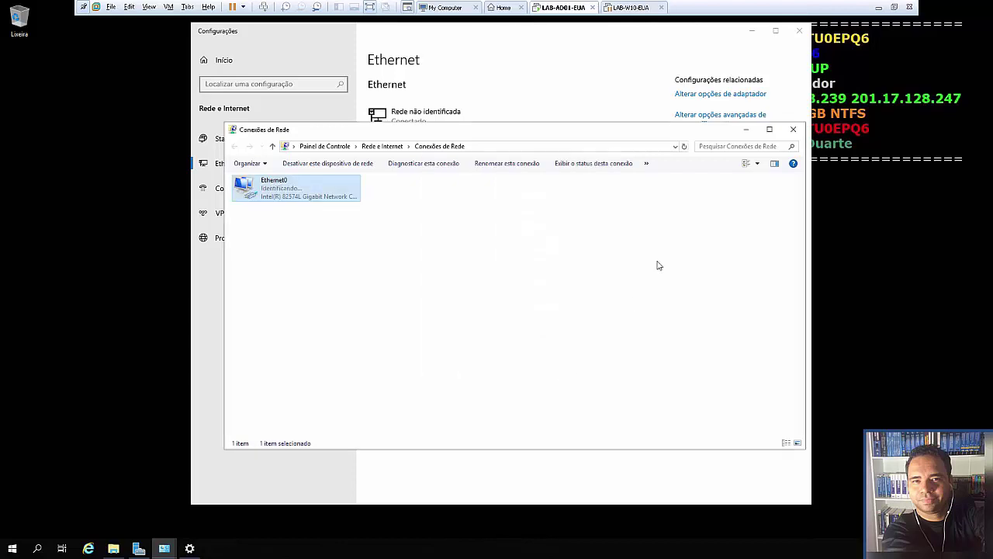
left_click(793, 129)
left_click(799, 31)
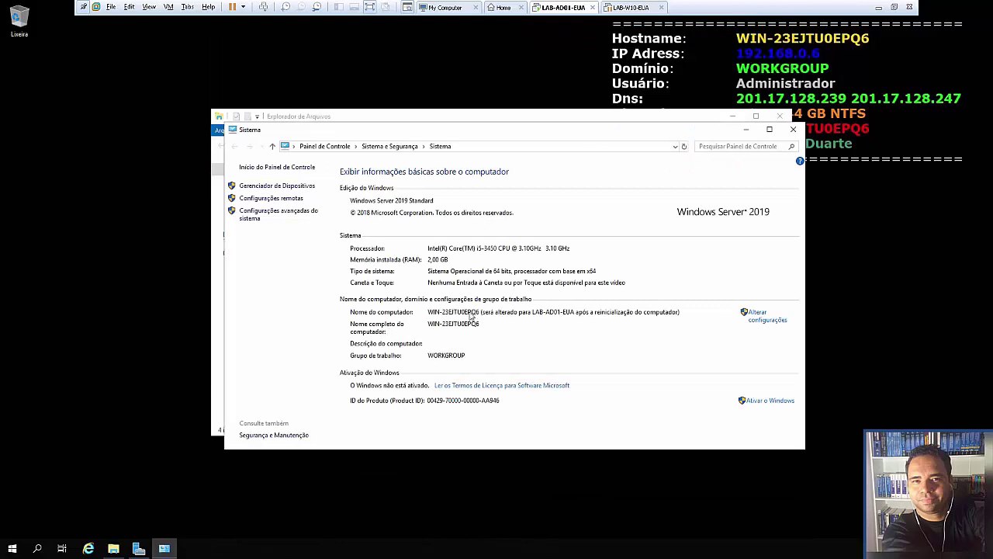
left_click(797, 130)
left_click(780, 115)
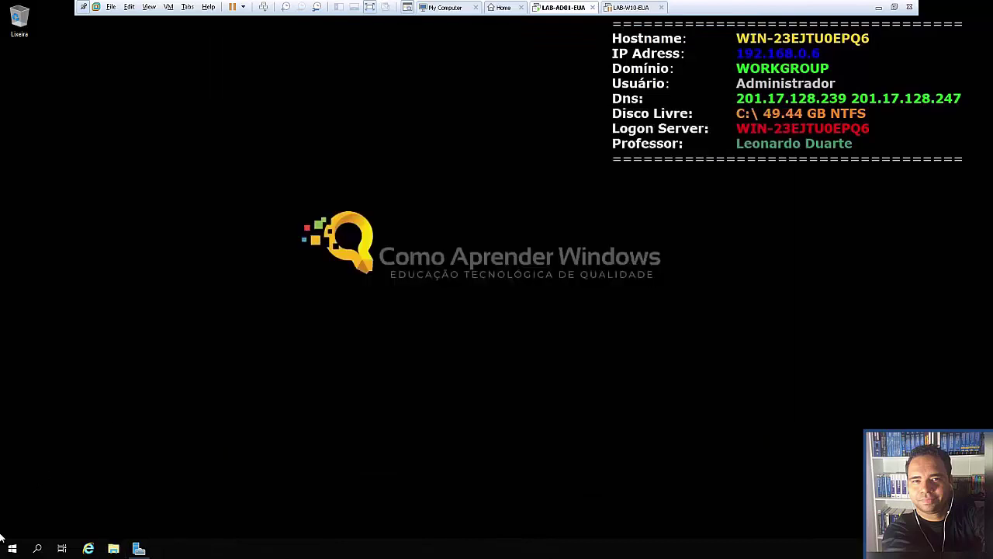
- Restart the server, giving Outro (planejado) as the reason
right_click(13, 548)
mouse_move(70, 519)
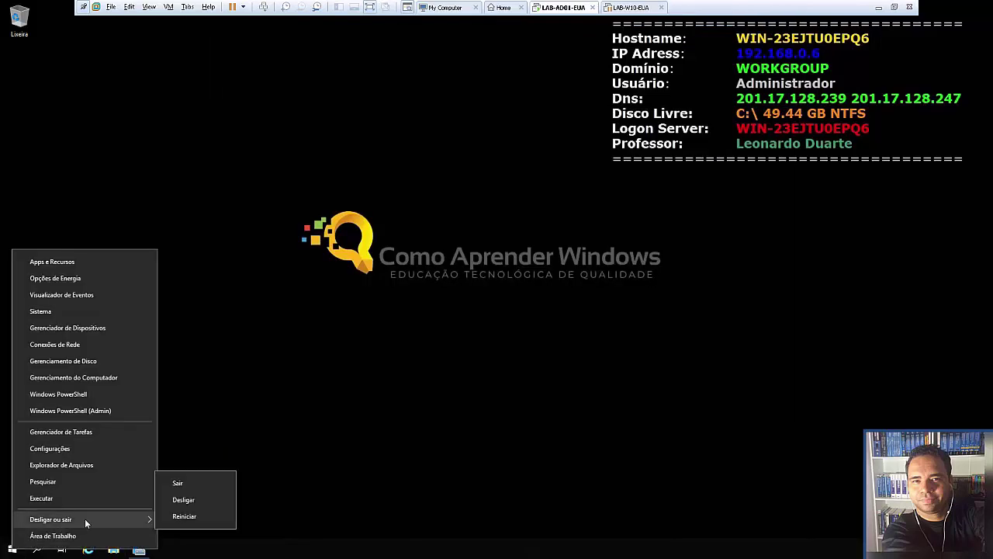
left_click(180, 515)
left_click(116, 505)
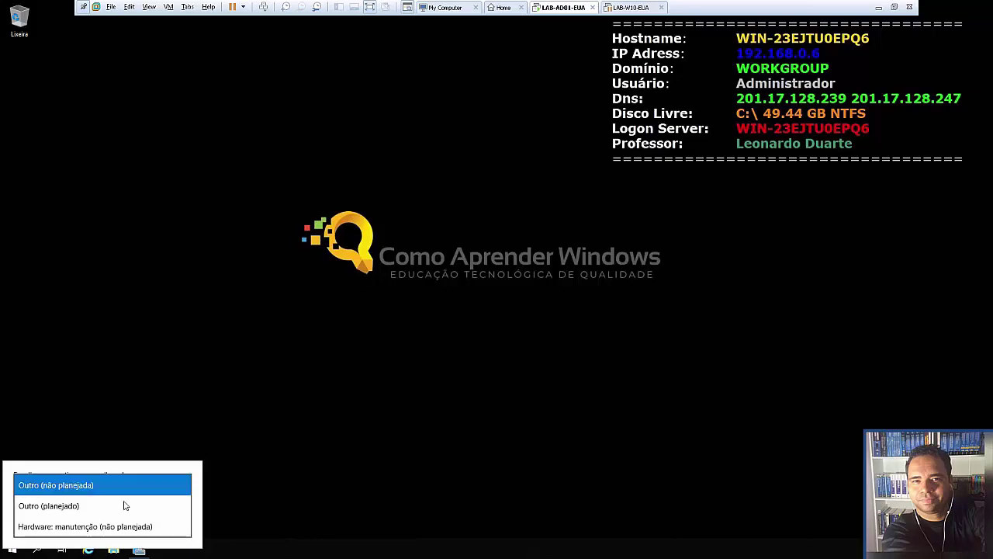
left_click(104, 510)
left_click(173, 531)
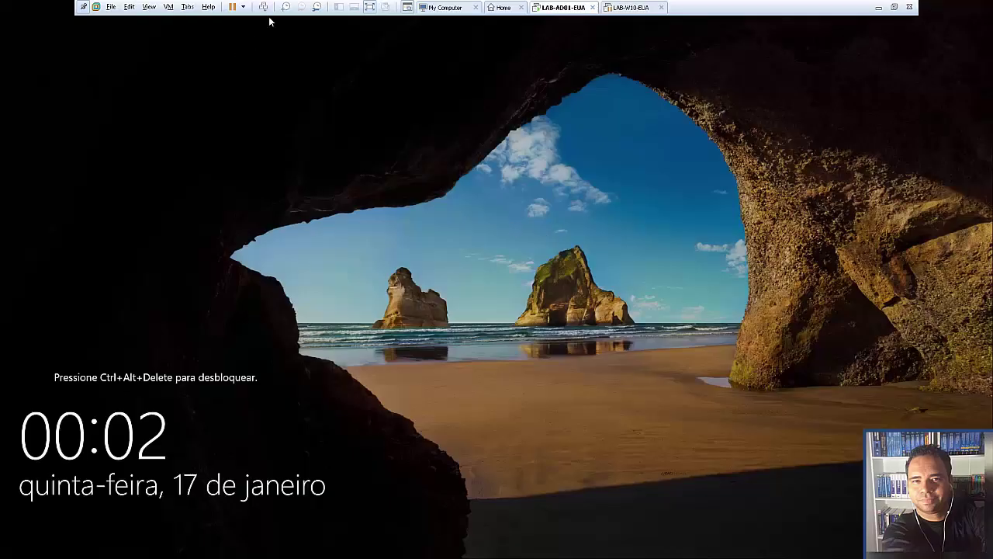
- Unlock the restarted server, sign in as Administrador with the account password, and dismiss the Windows Admin Center message
left_click(264, 7)
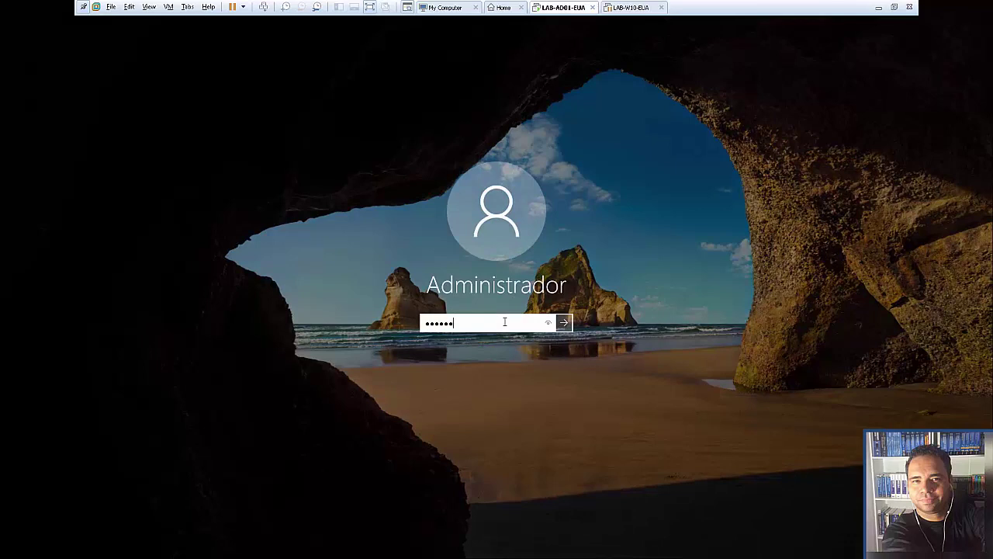
key("Return")
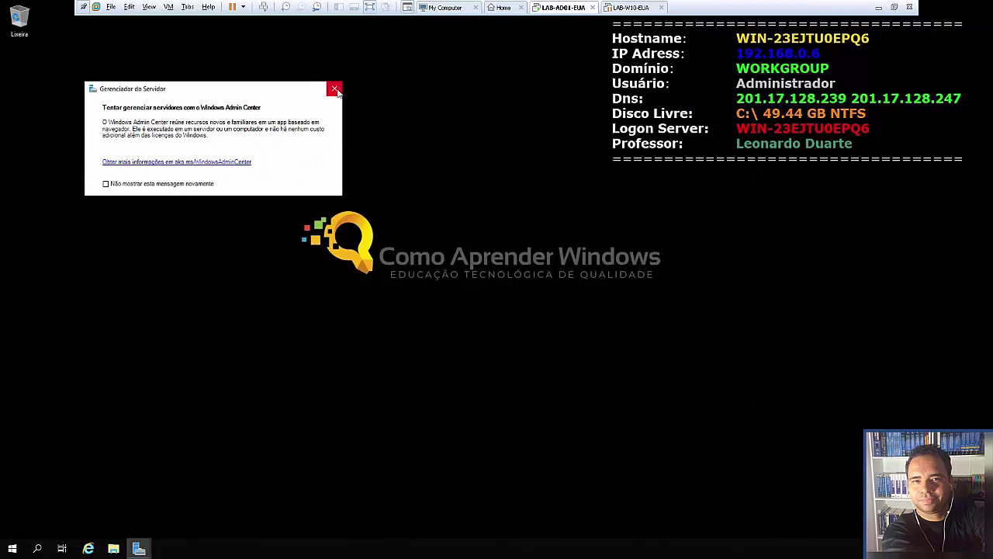
left_click(335, 89)
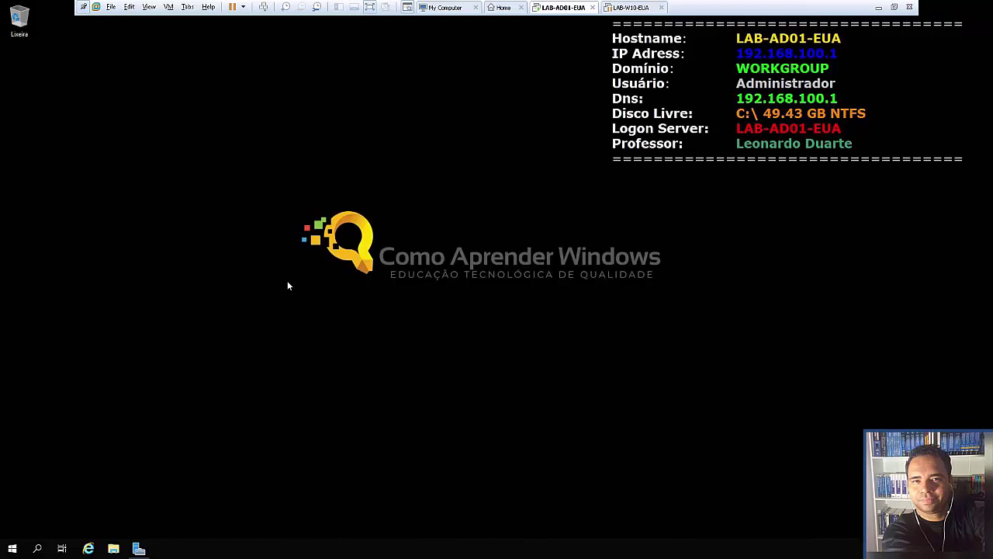
left_click(146, 548)
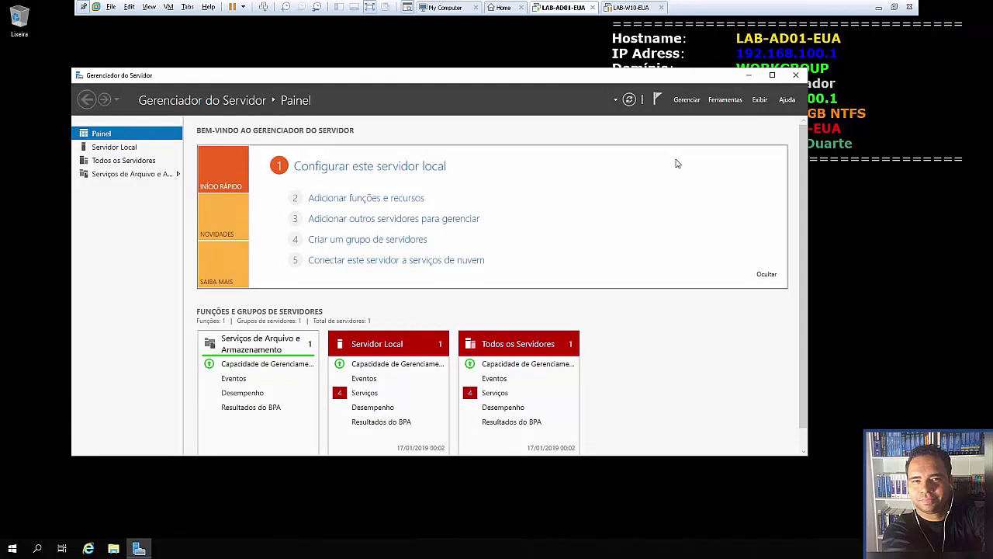
left_click(771, 74)
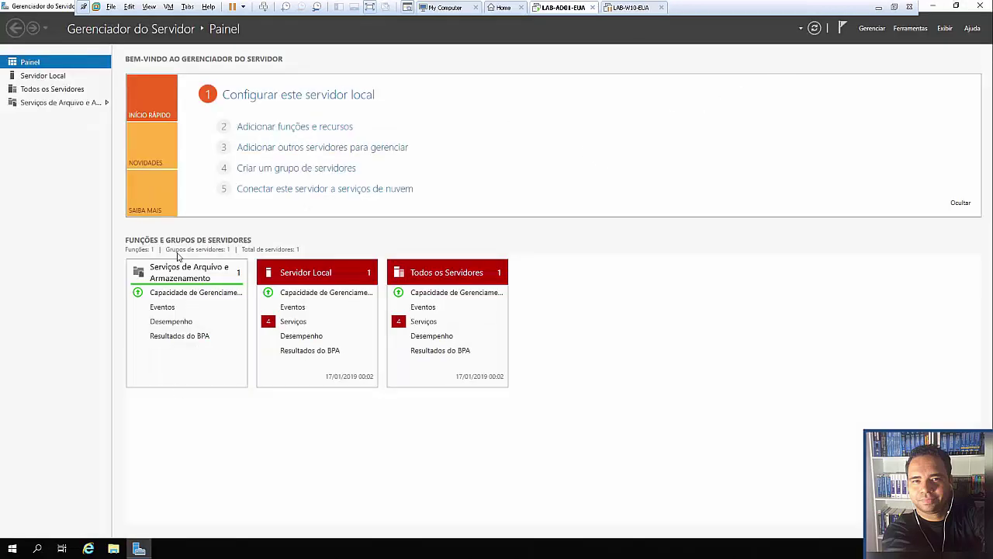
left_click(979, 7)
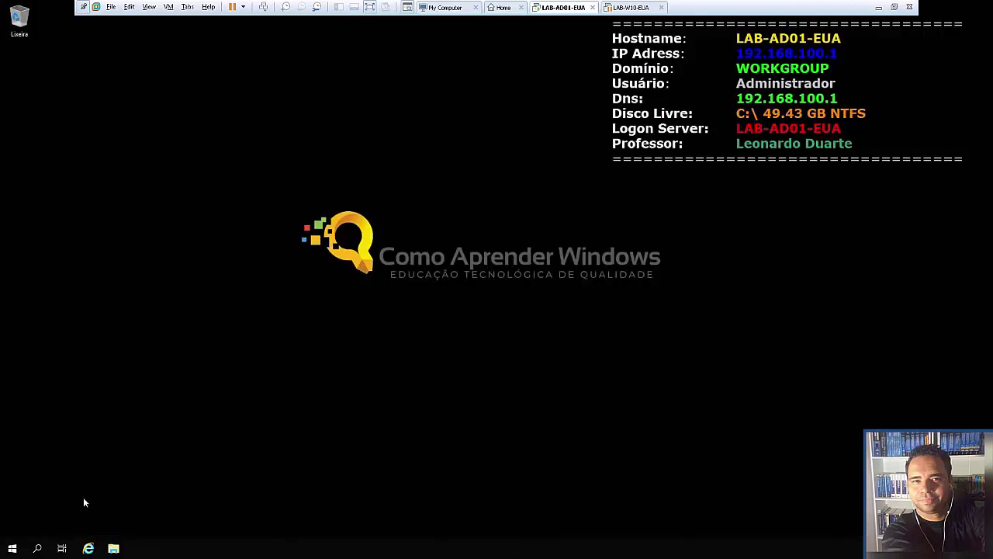
left_click(13, 548)
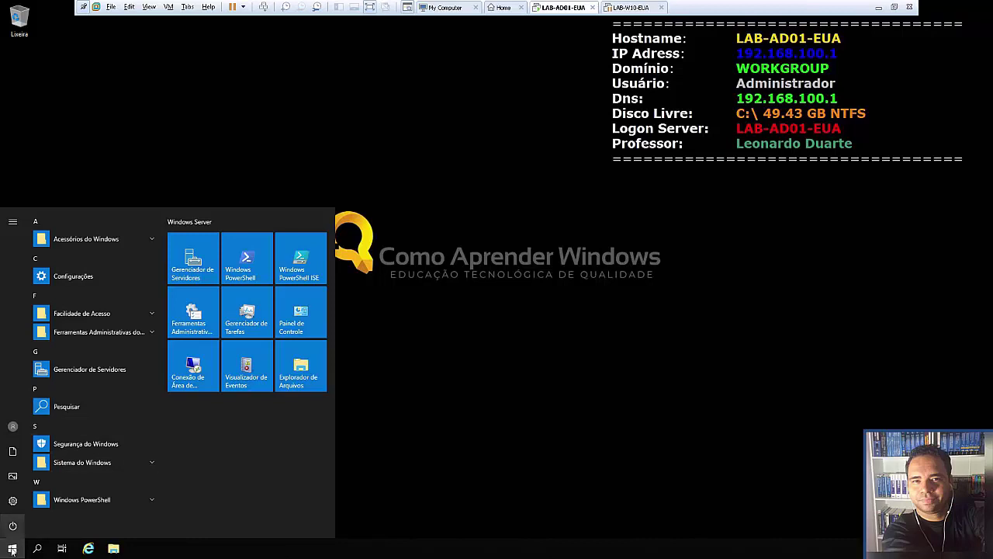
left_click(11, 549)
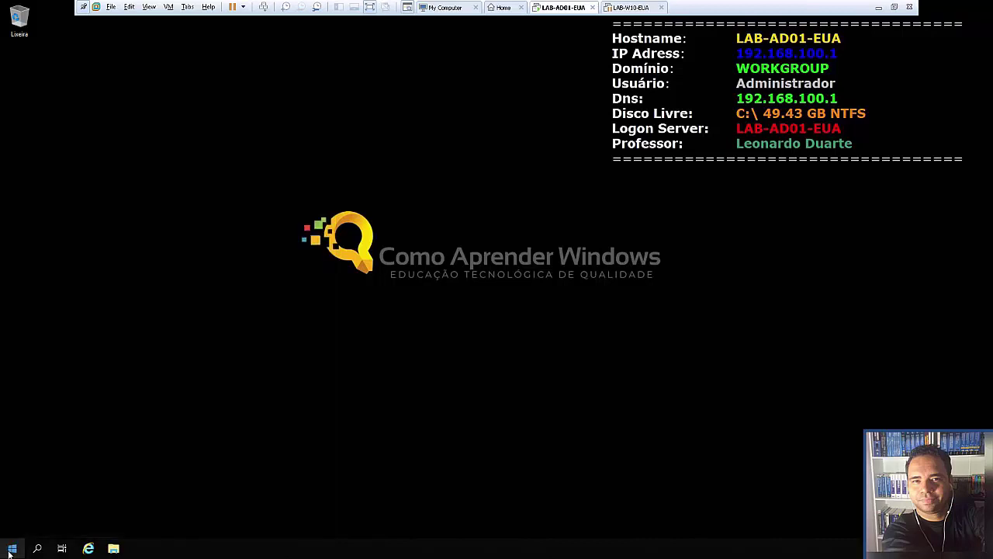
- Open Server Manager (Gerenciador de Servidores) and dismiss its Windows Admin Center message
left_click(11, 551)
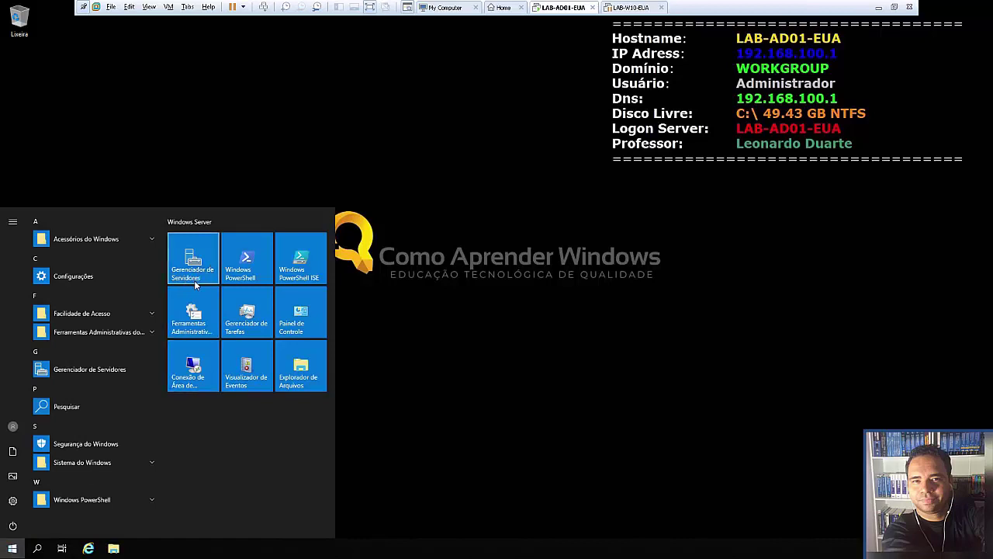
left_click(199, 270)
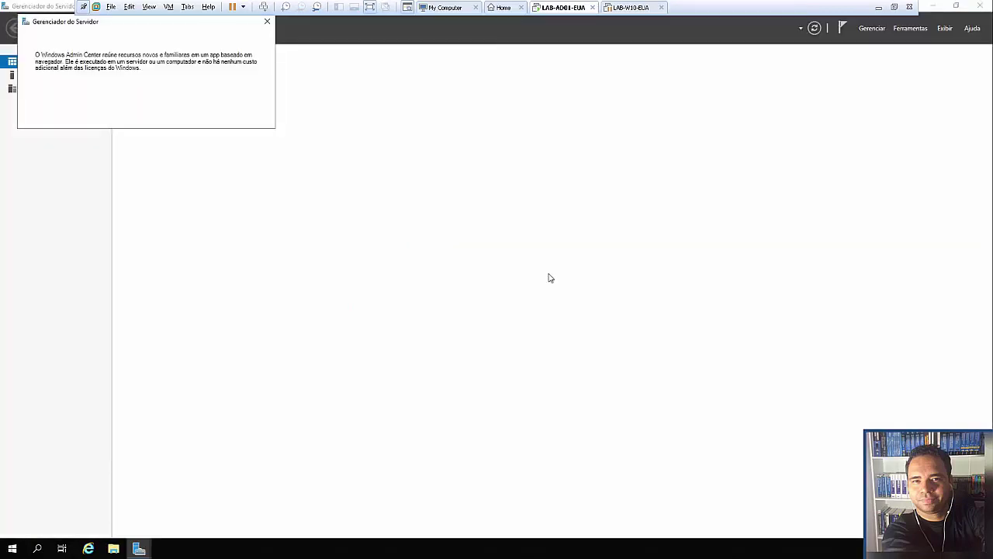
left_click(267, 21)
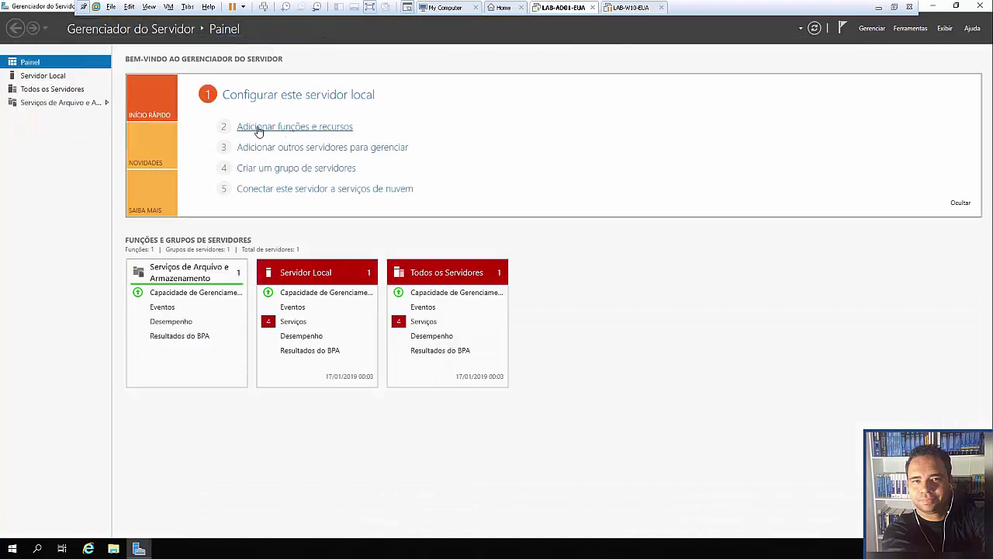
- Start the Add Roles and Features wizard with a role-based installation on LAB-AD01-EUA and advance to the server roles selection
left_click(267, 128)
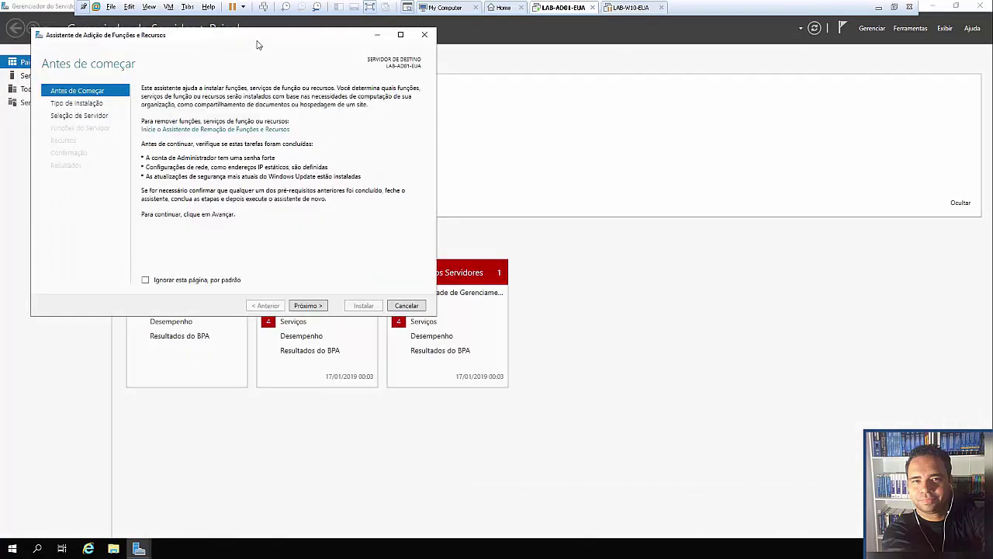
left_click_drag(260, 37, 478, 104)
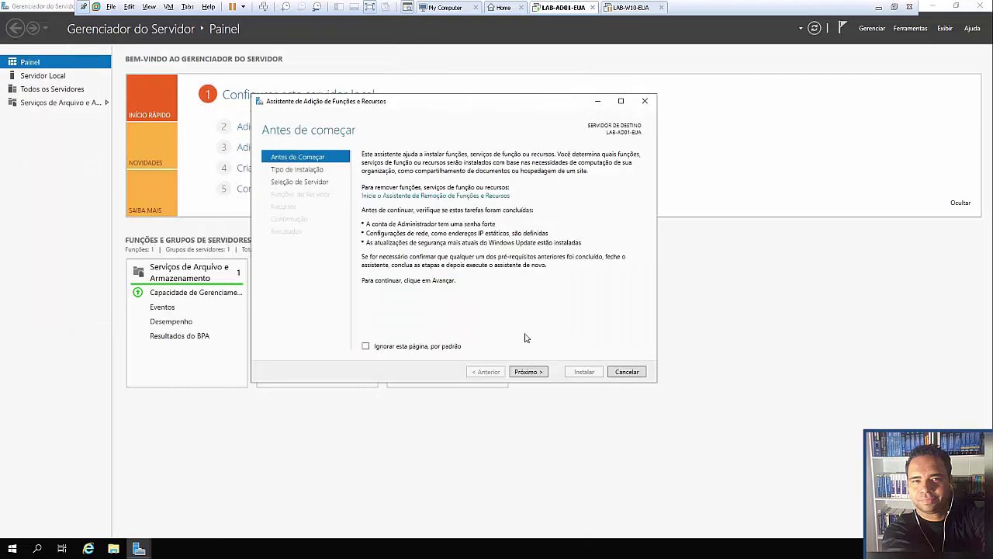
left_click(538, 374)
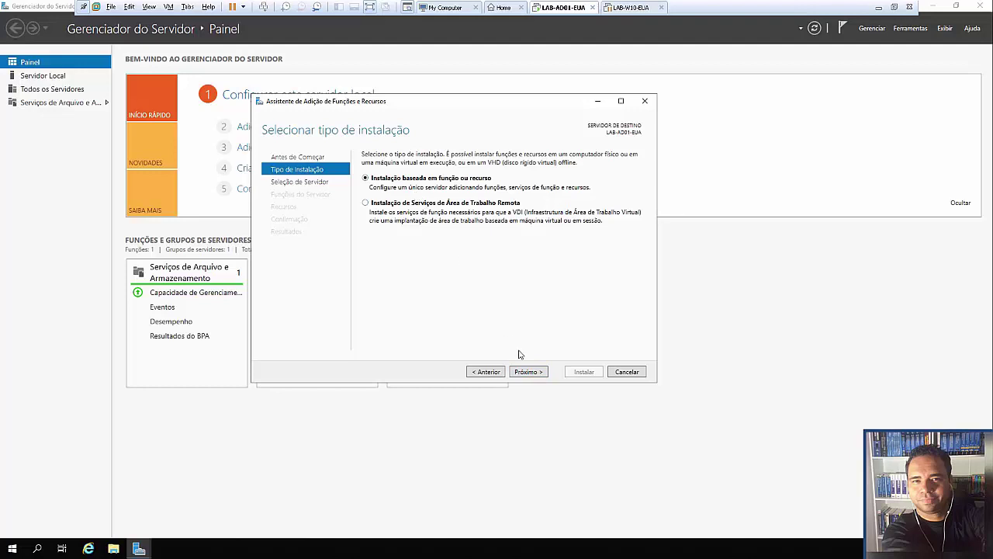
left_click(531, 373)
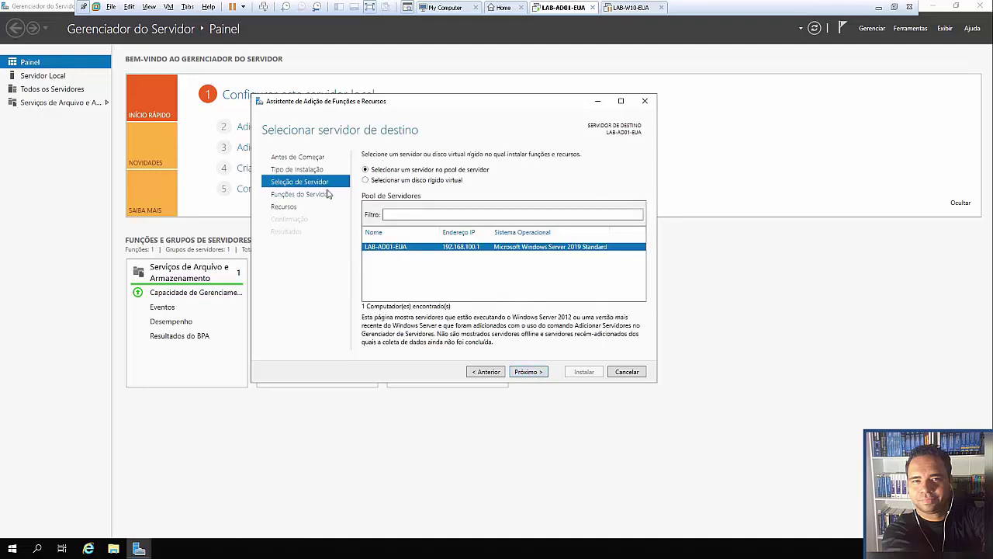
left_click(529, 372)
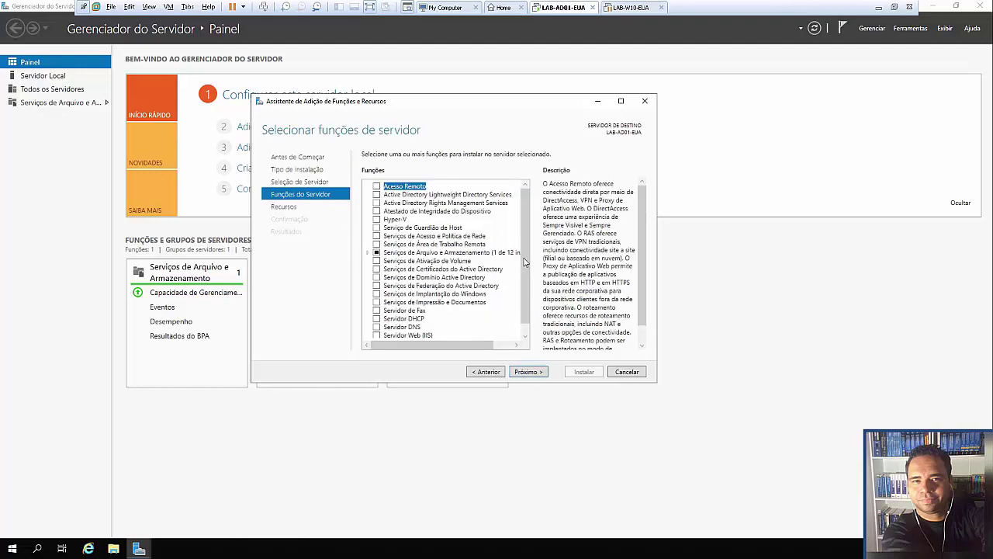
- Select the Serviços de Domínio Active Directory role and add its required features, including the management tools
scroll(526, 268, "down", 1)
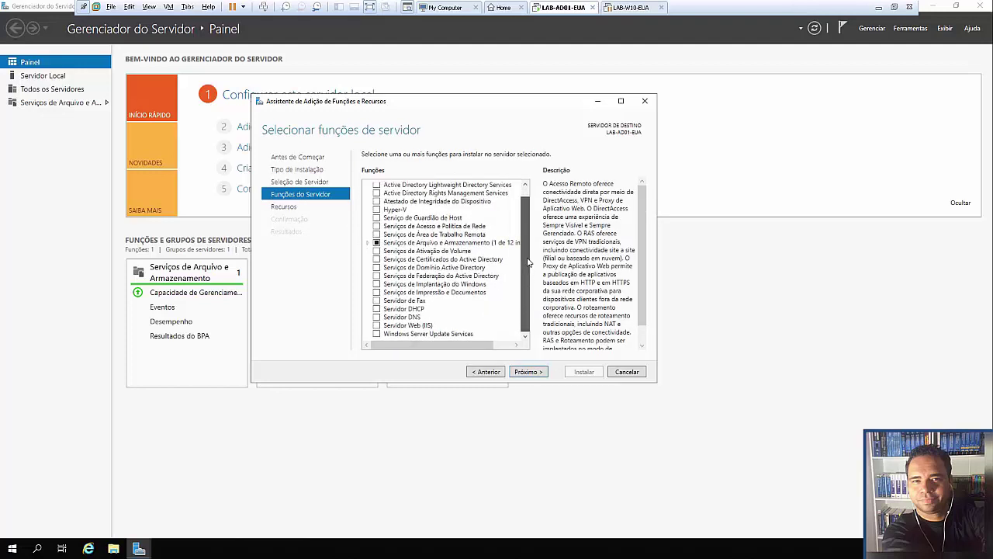
scroll(529, 262, "up", 1)
scroll(527, 267, "down", 1)
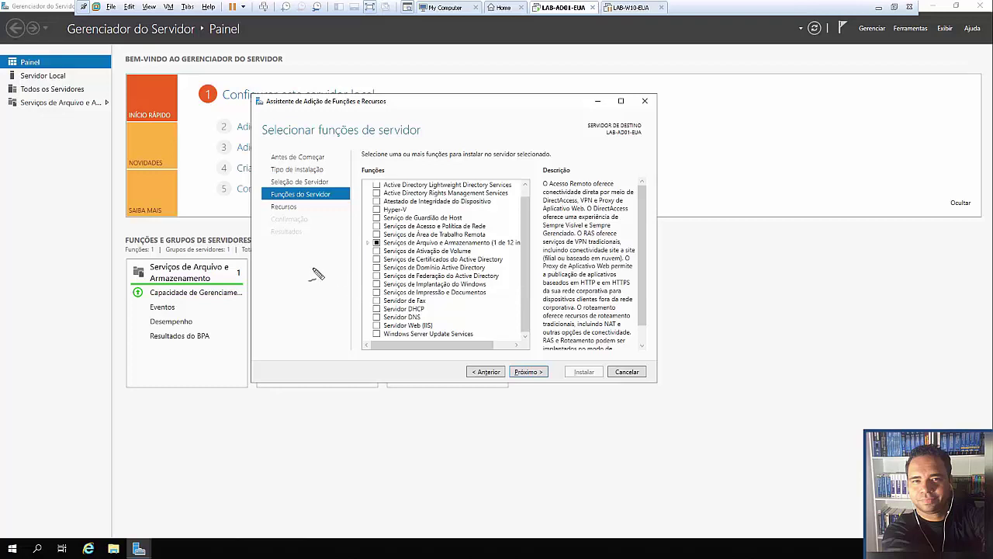
left_click_drag(319, 276, 362, 270)
left_click(377, 268)
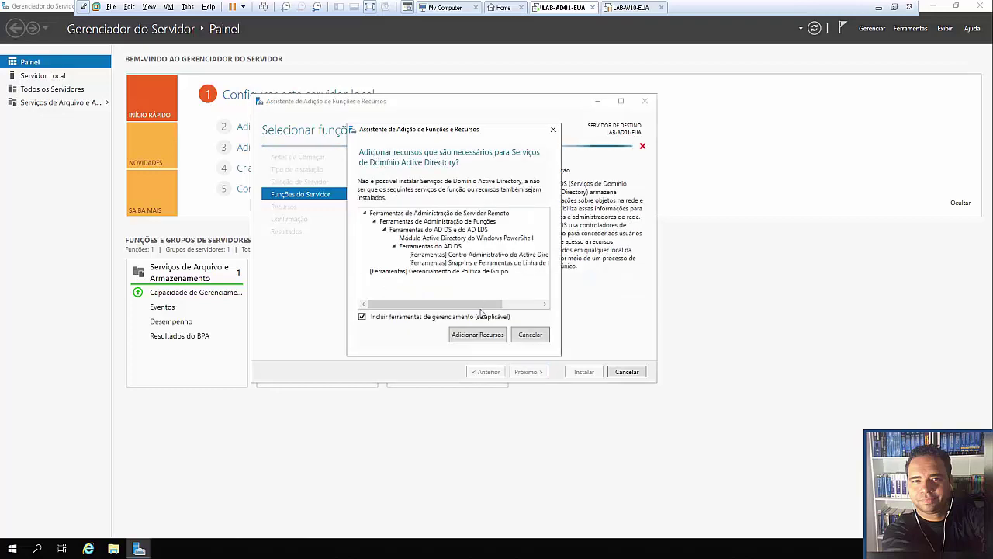
left_click_drag(486, 310, 431, 304)
left_click(479, 335)
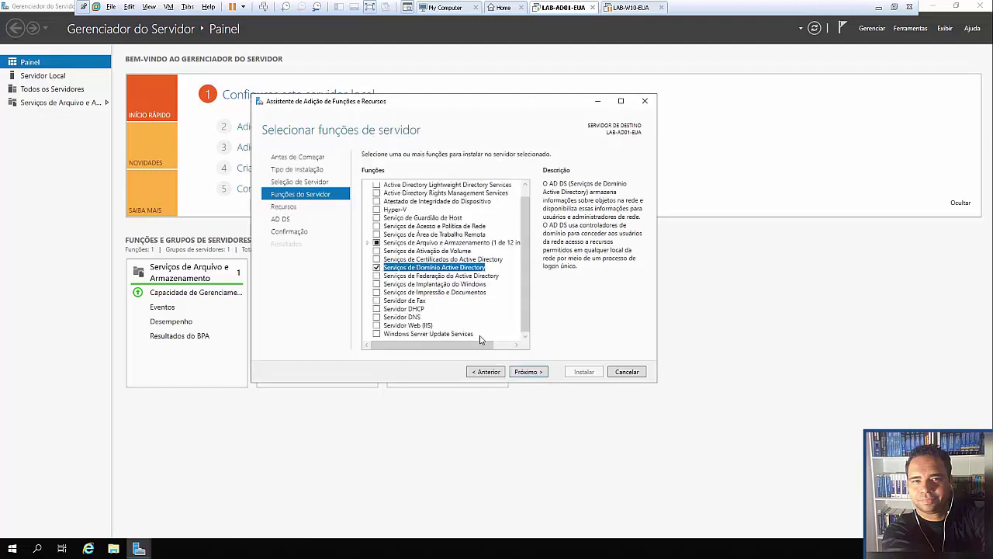
- Keep the default features, advance through the AD DS information to the confirmation, and install the role
left_click(543, 374)
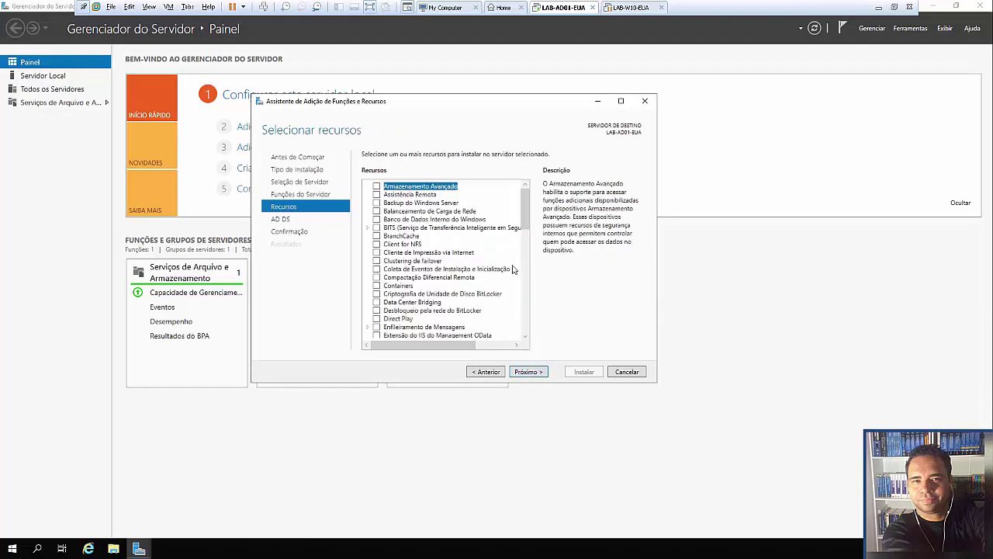
left_click_drag(526, 205, 536, 326)
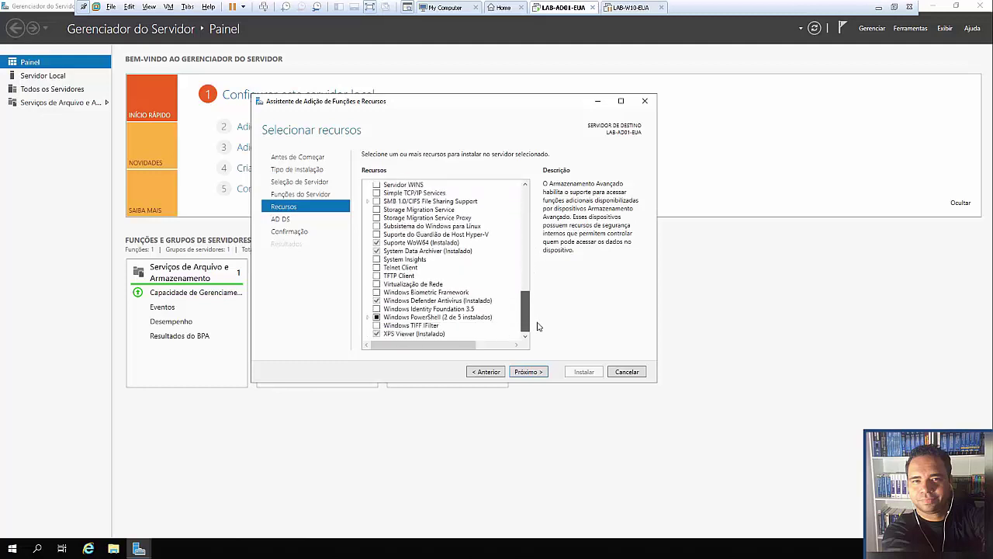
left_click(527, 372)
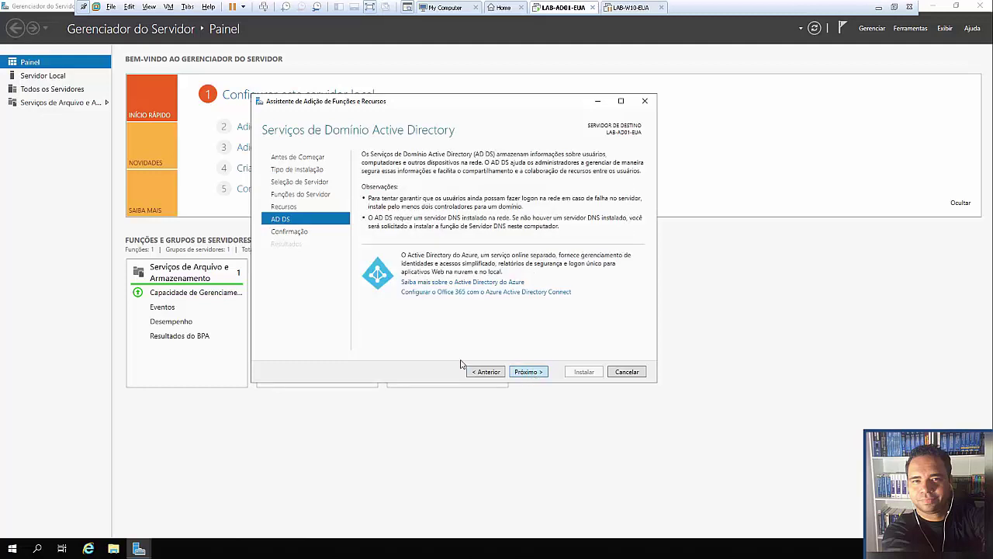
left_click(535, 374)
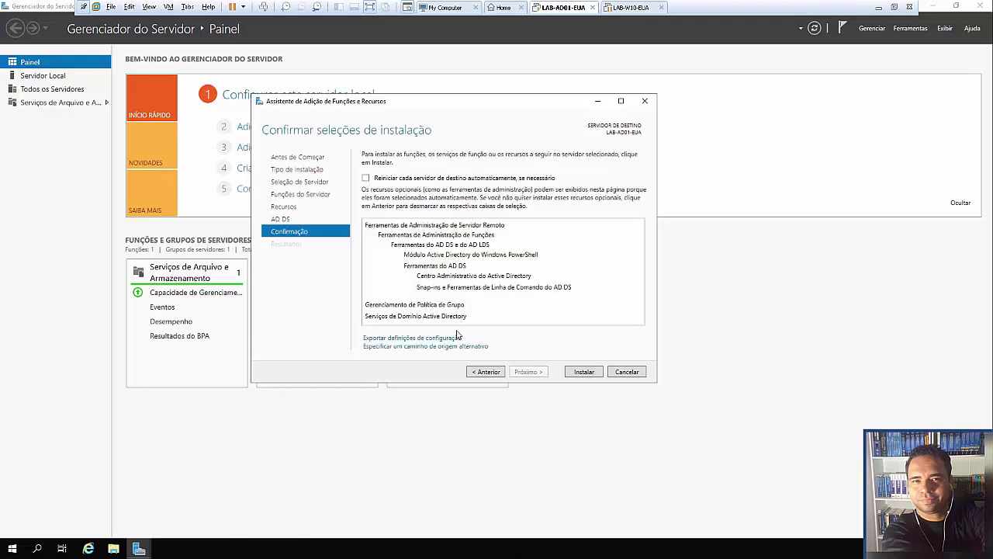
left_click(583, 372)
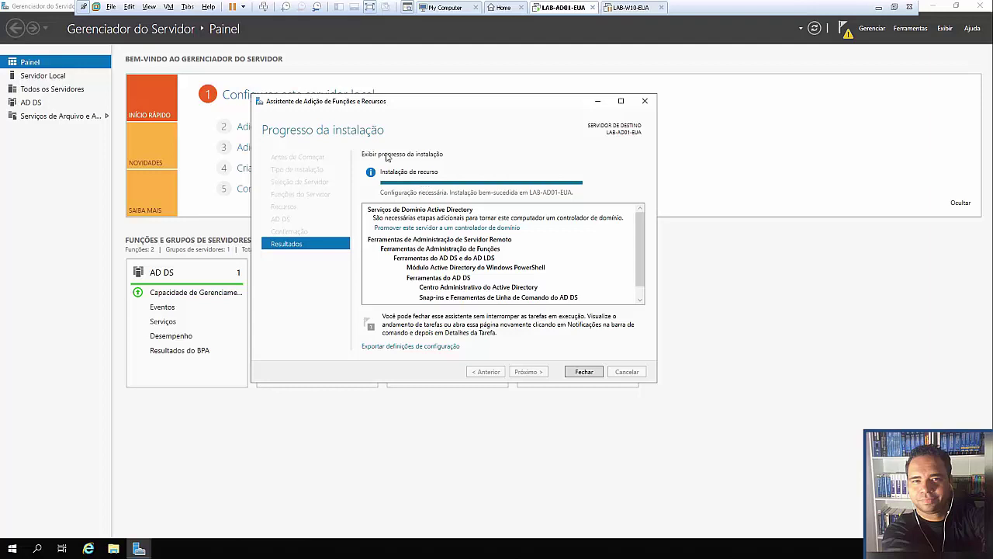
- Start promoting this server to a domain controller and move the configuration wizard over the installation results
left_click(430, 231)
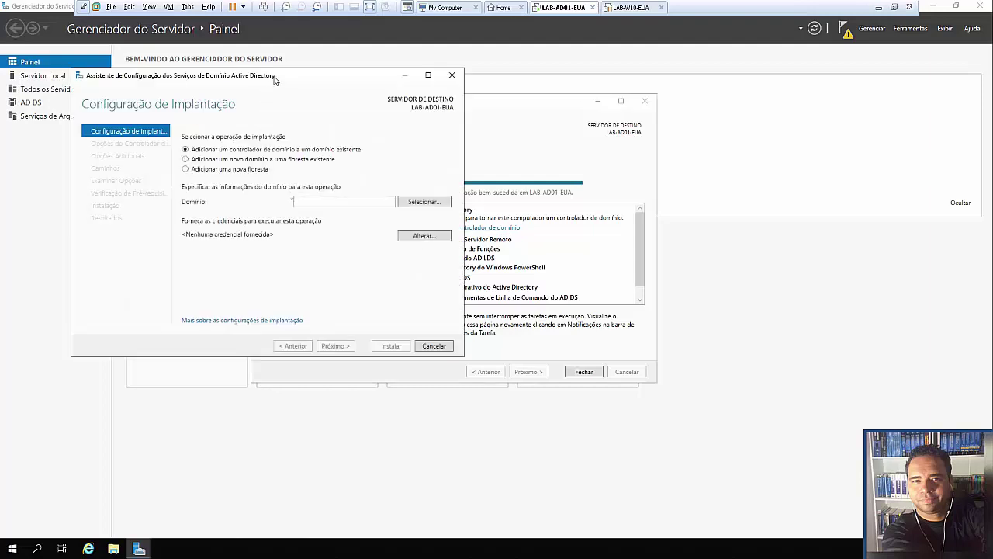
left_click_drag(322, 78, 502, 91)
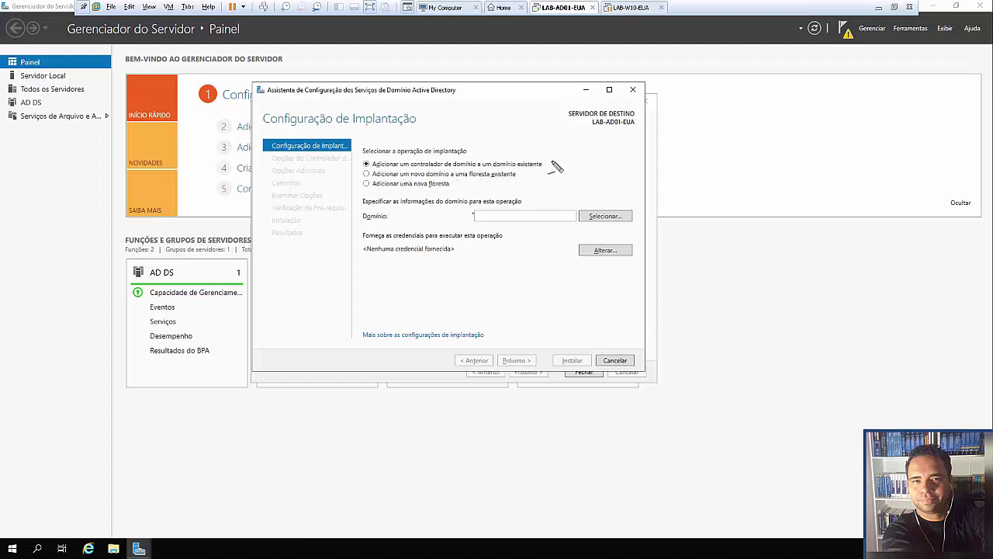
left_click_drag(548, 166, 560, 156)
left_click_drag(524, 176, 539, 168)
left_click_drag(328, 190, 346, 191)
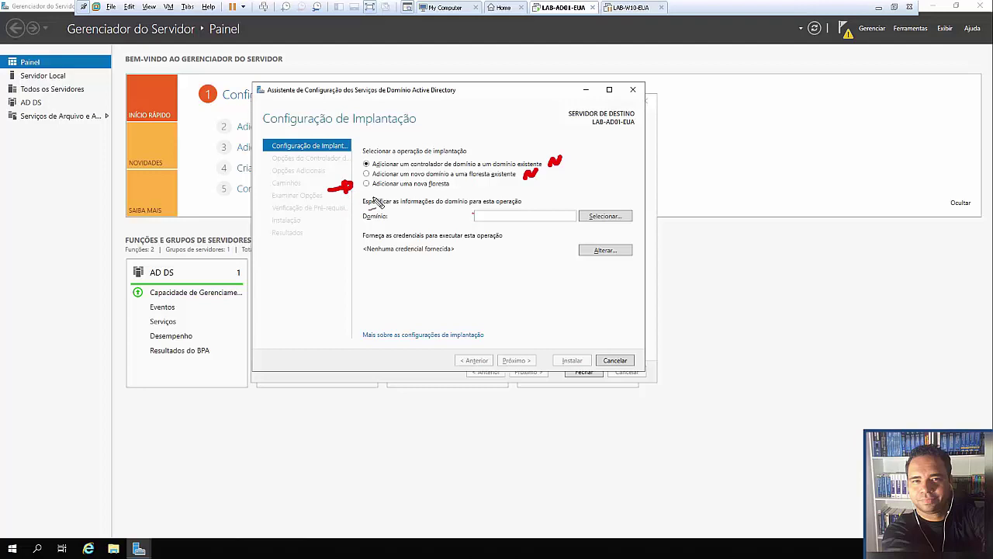
key("Escape")
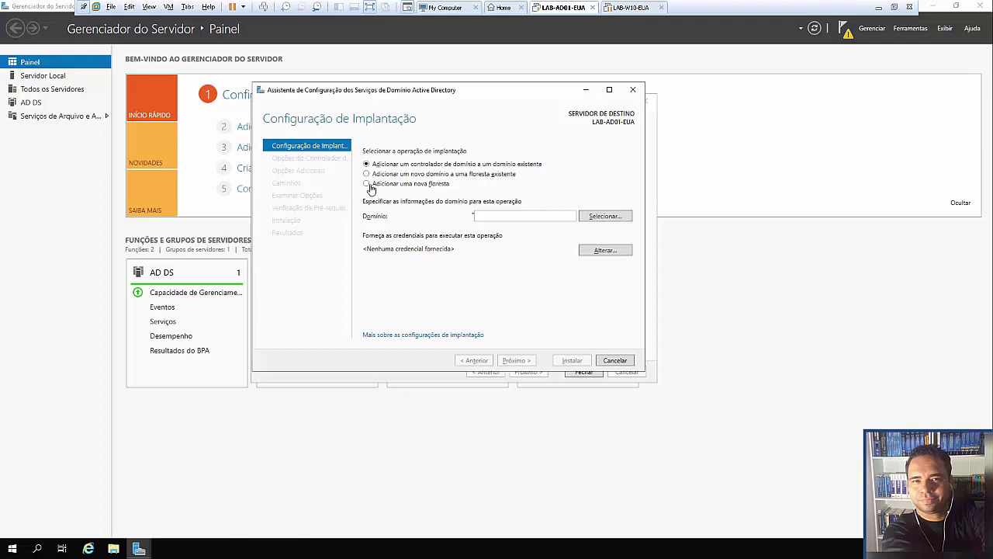
- Choose Adicionar uma nova floresta as the deployment operation and activate the root domain name field
left_click(367, 185)
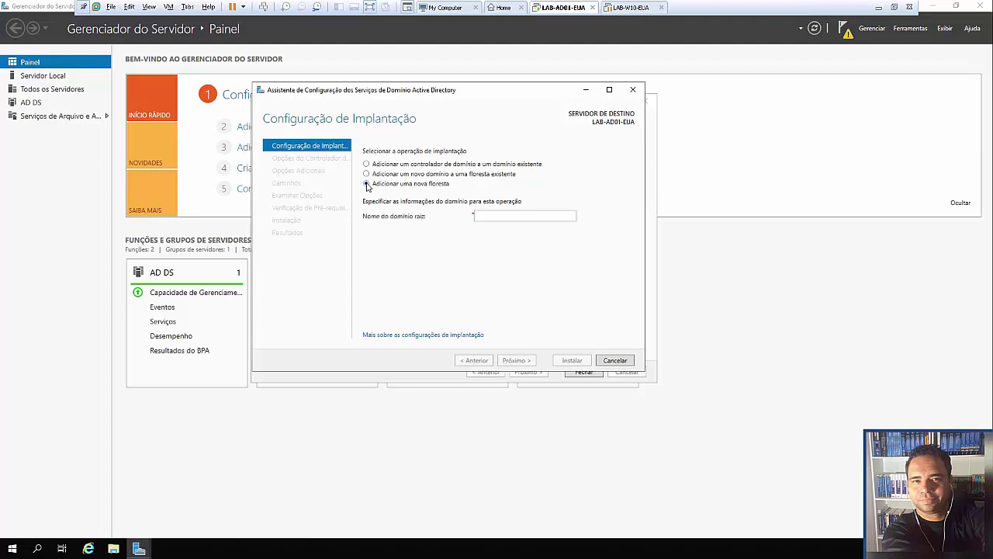
left_click(511, 216)
key("ctrl+shift+3")
mouse_move(371, 249)
left_mouse_down()
mouse_move(392, 229)
mouse_move(388, 241)
left_mouse_up()
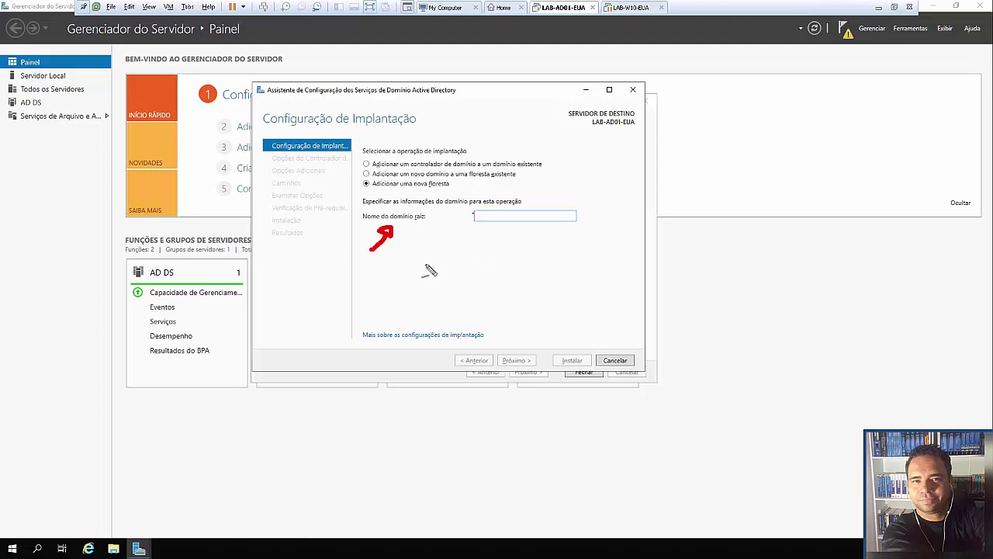
left_click_drag(426, 268, 495, 273)
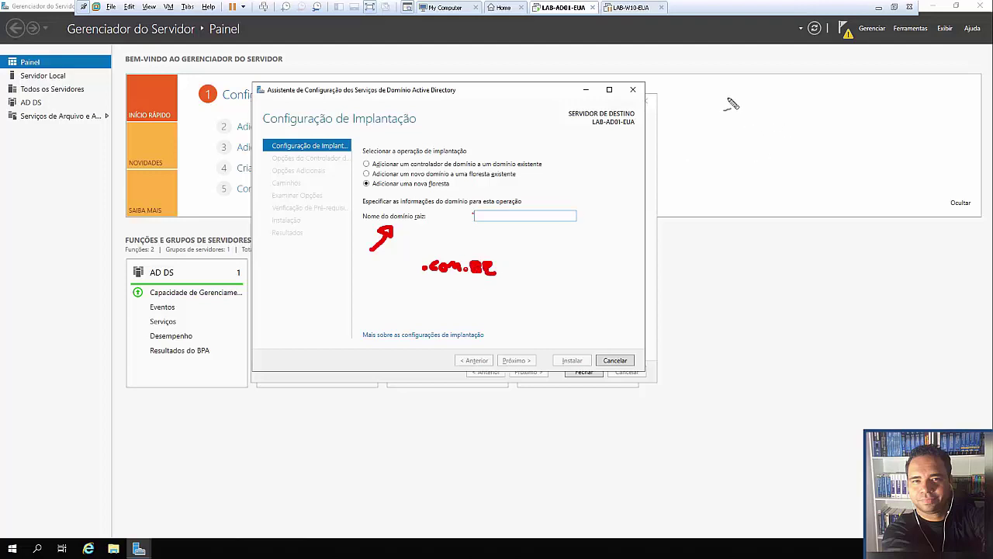
mouse_move(736, 71)
left_mouse_down()
mouse_move(743, 87)
mouse_move(743, 72)
mouse_move(753, 74)
mouse_move(747, 81)
mouse_move(789, 74)
mouse_move(794, 84)
mouse_move(807, 65)
mouse_move(822, 84)
mouse_move(842, 78)
left_mouse_up()
mouse_move(754, 94)
left_mouse_down()
mouse_move(820, 105)
mouse_move(803, 54)
mouse_move(705, 83)
mouse_move(756, 109)
mouse_move(755, 138)
mouse_move(779, 155)
mouse_move(838, 154)
mouse_move(870, 137)
mouse_move(869, 150)
mouse_move(882, 144)
mouse_move(877, 155)
mouse_move(890, 138)
left_mouse_up()
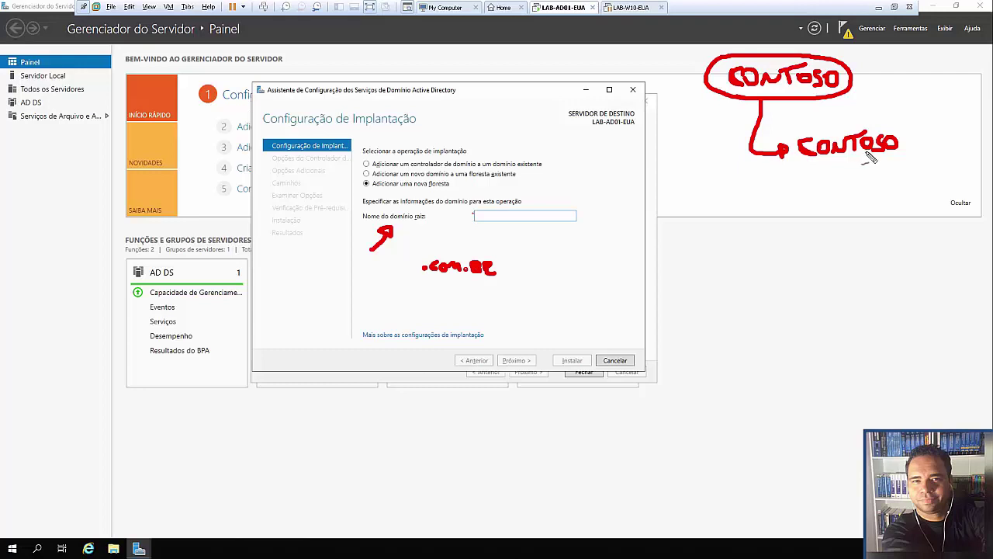
left_click(904, 146)
mouse_move(914, 134)
left_mouse_down()
mouse_move(925, 151)
mouse_move(939, 141)
mouse_move(948, 152)
mouse_move(963, 138)
mouse_move(978, 154)
mouse_move(920, 180)
mouse_move(952, 179)
left_mouse_up()
left_click(903, 172)
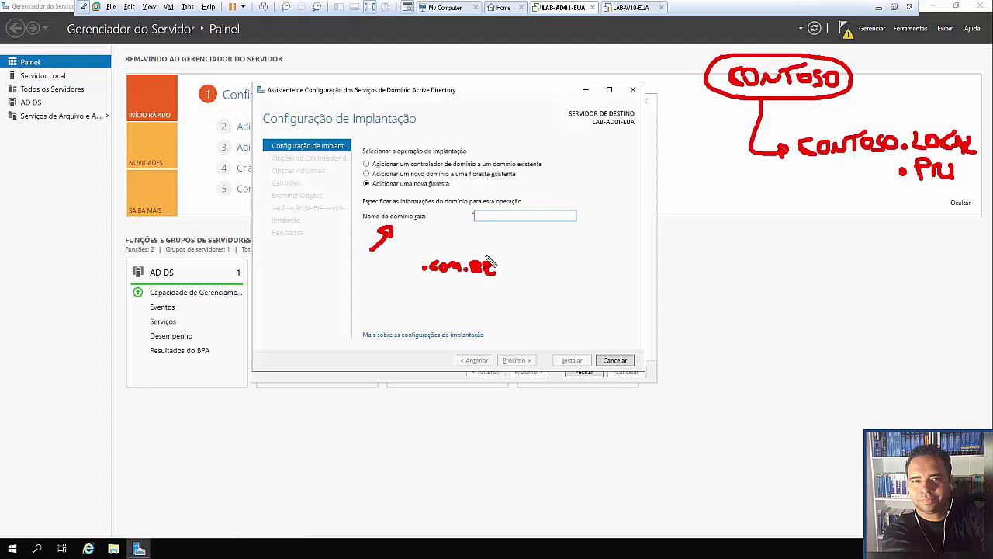
left_click_drag(488, 262, 510, 267)
key("Escape")
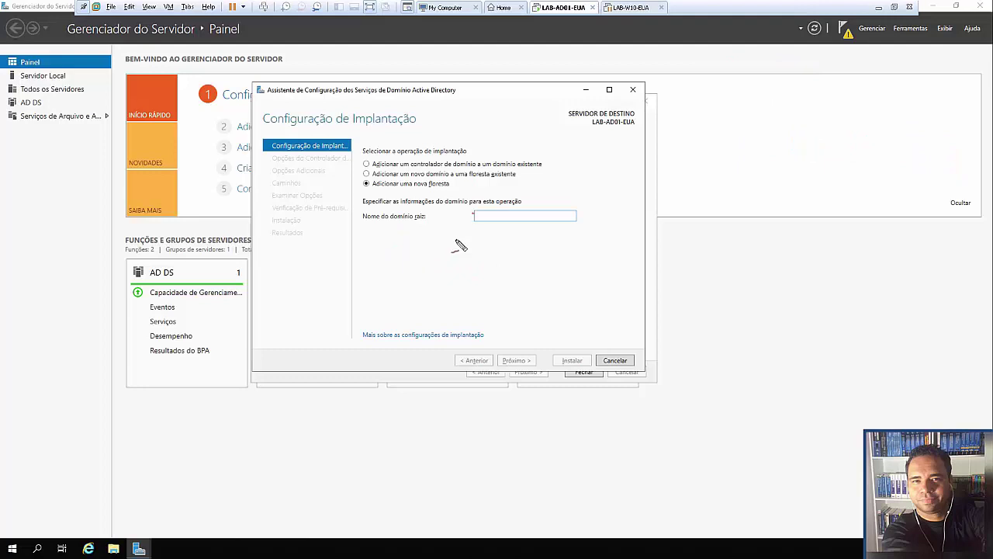
mouse_move(709, 268)
left_mouse_down()
mouse_move(711, 292)
mouse_move(726, 266)
mouse_move(726, 293)
mouse_move(755, 266)
mouse_move(759, 293)
mouse_move(769, 276)
mouse_move(777, 293)
mouse_move(798, 253)
left_mouse_up()
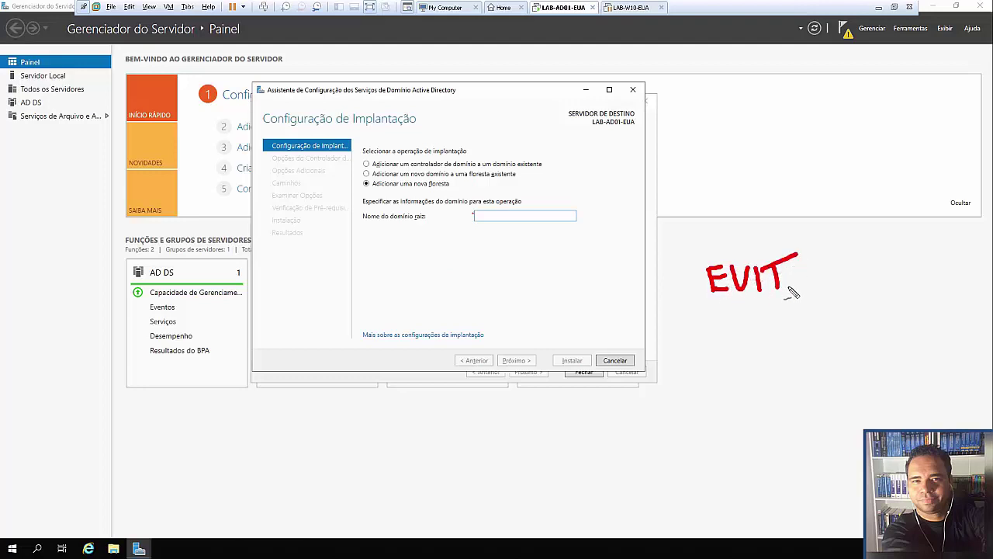
mouse_move(786, 293)
left_mouse_down()
mouse_move(811, 277)
mouse_move(834, 284)
left_mouse_up()
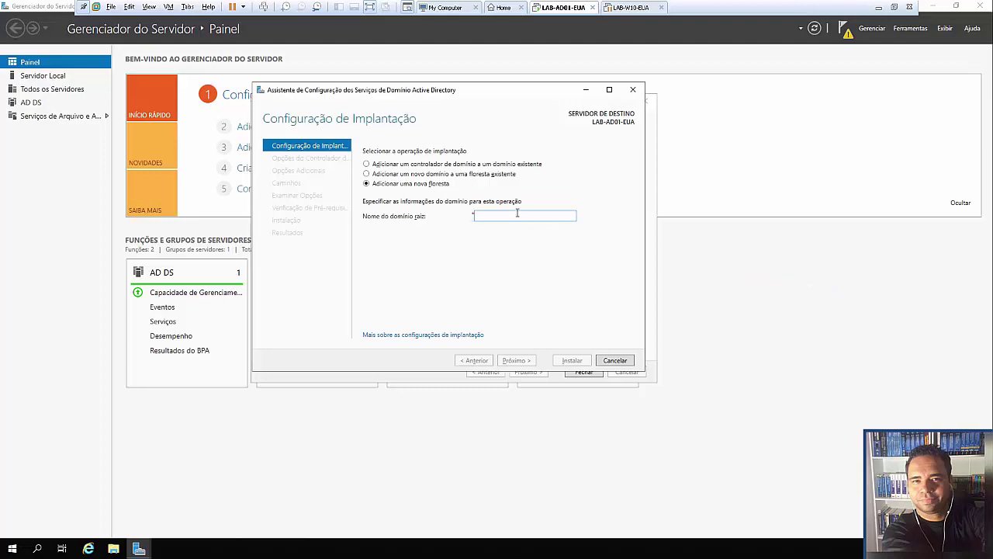
- Set the new forest's root domain name to curso.local and advance to the domain controller options
type("curso.")
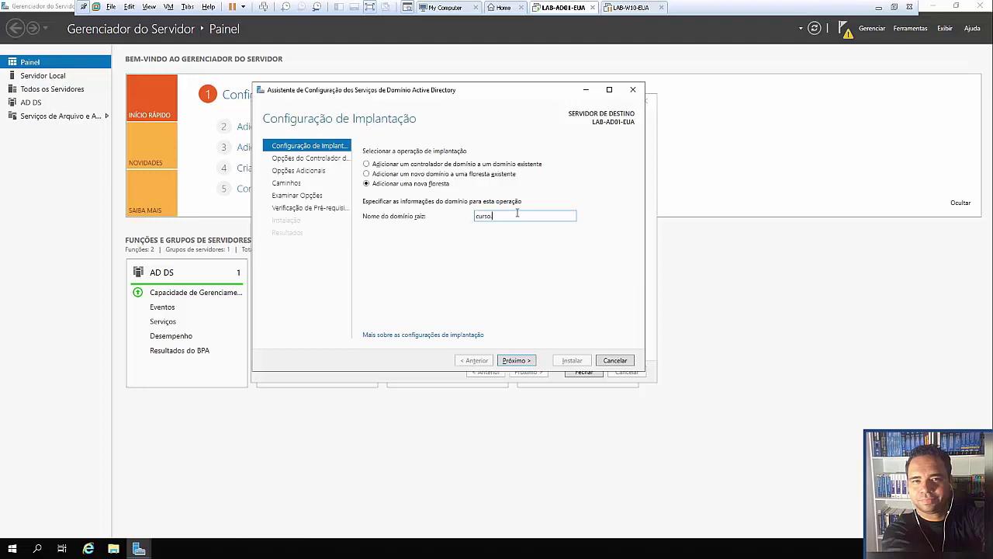
type("local")
left_click(525, 360)
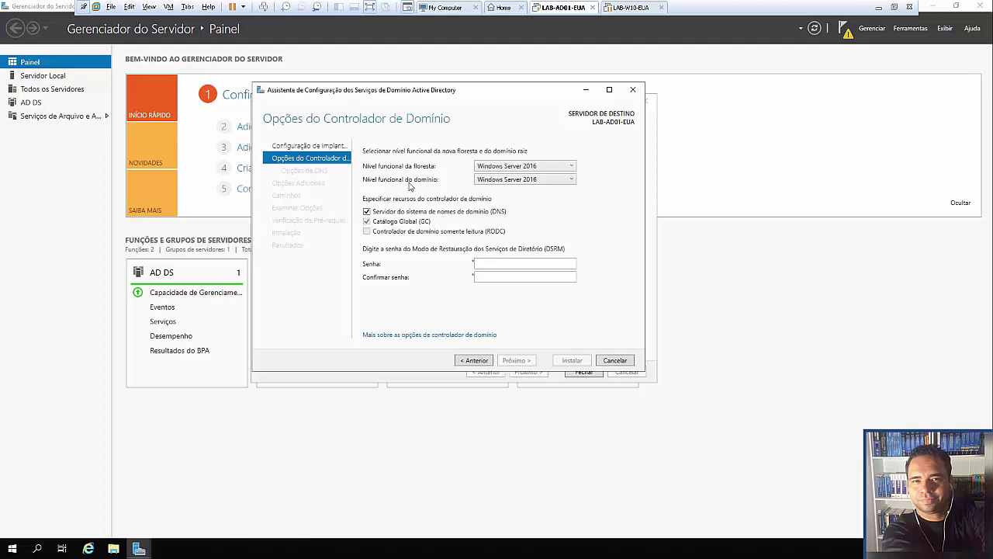
- Check the available forest and domain functional levels and select Windows Server 2016 for both
left_click(572, 166)
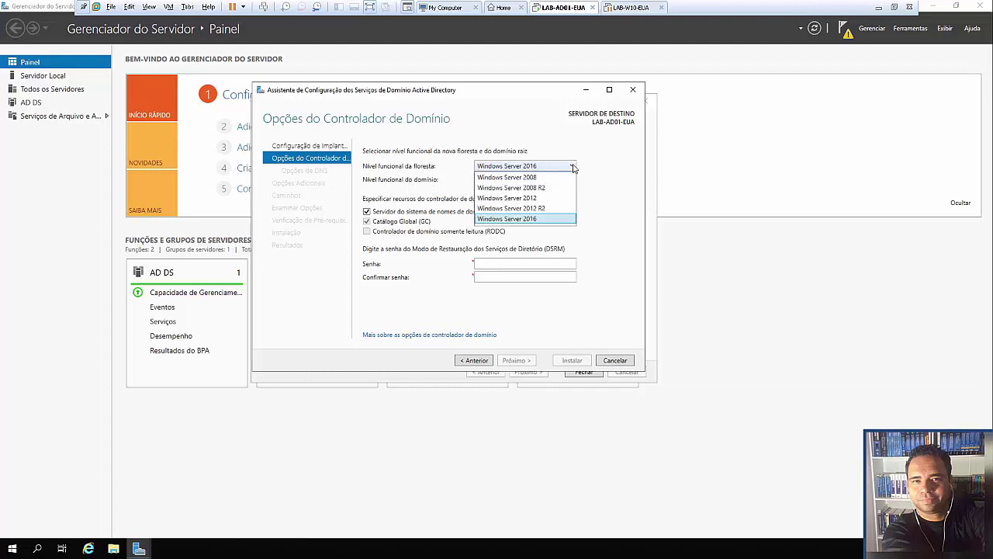
left_click(572, 166)
left_click(573, 179)
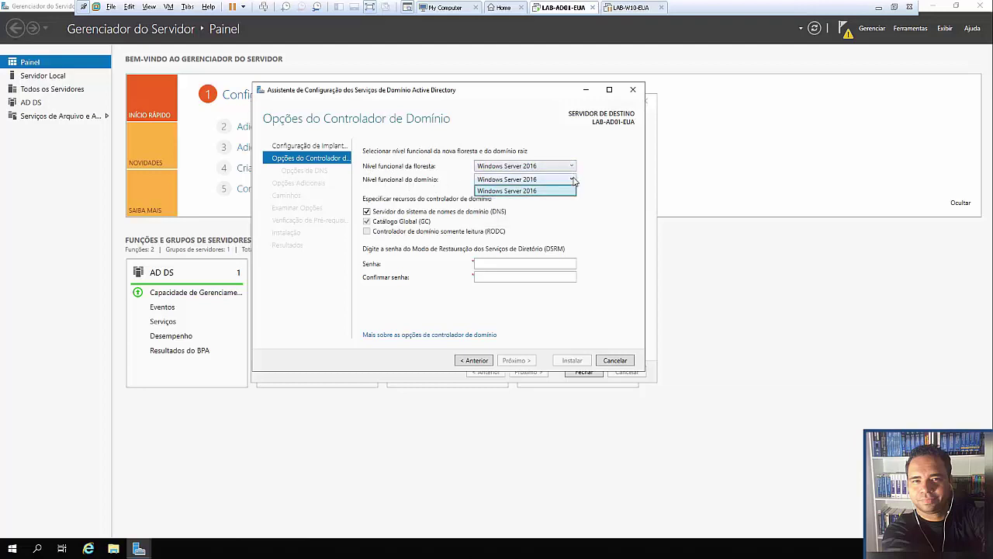
left_click(574, 180)
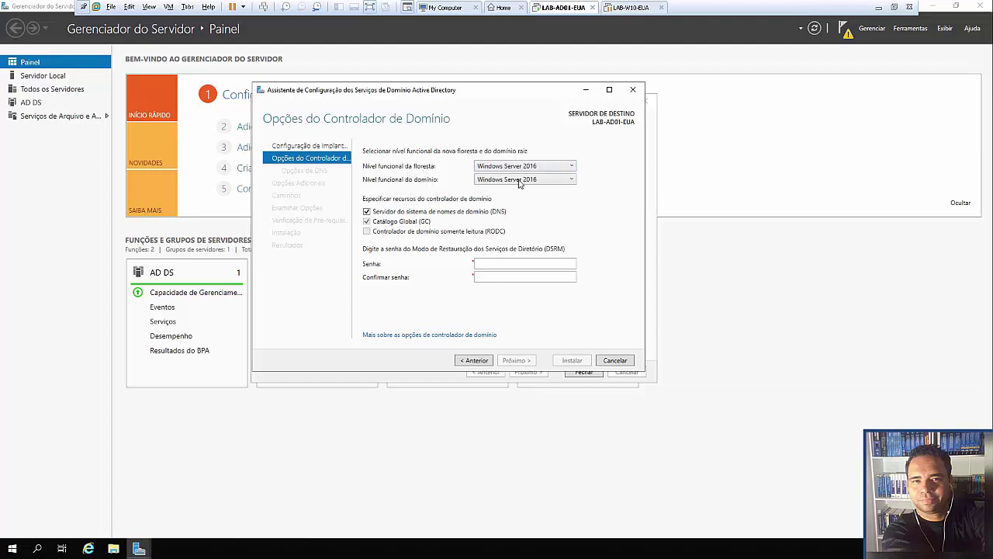
left_click(571, 167)
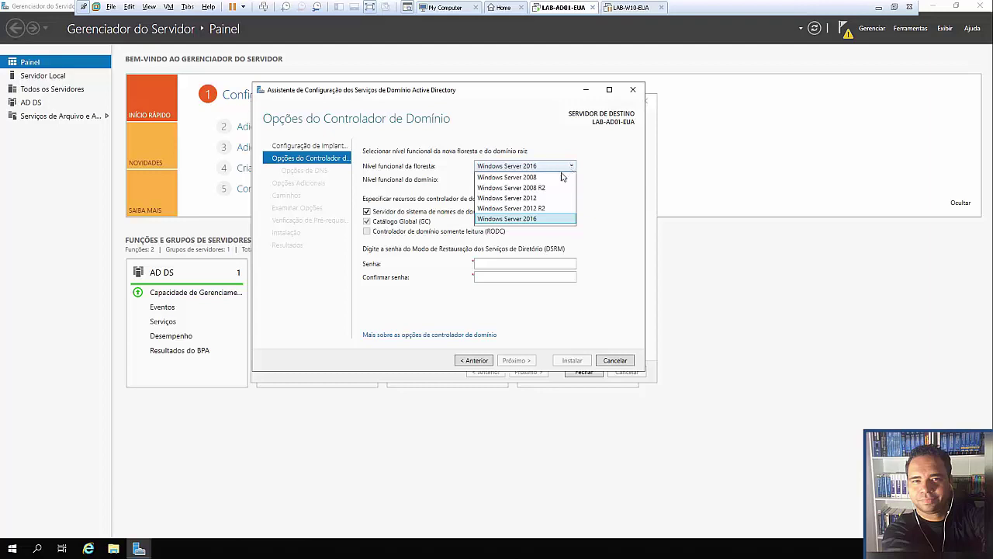
left_click(555, 219)
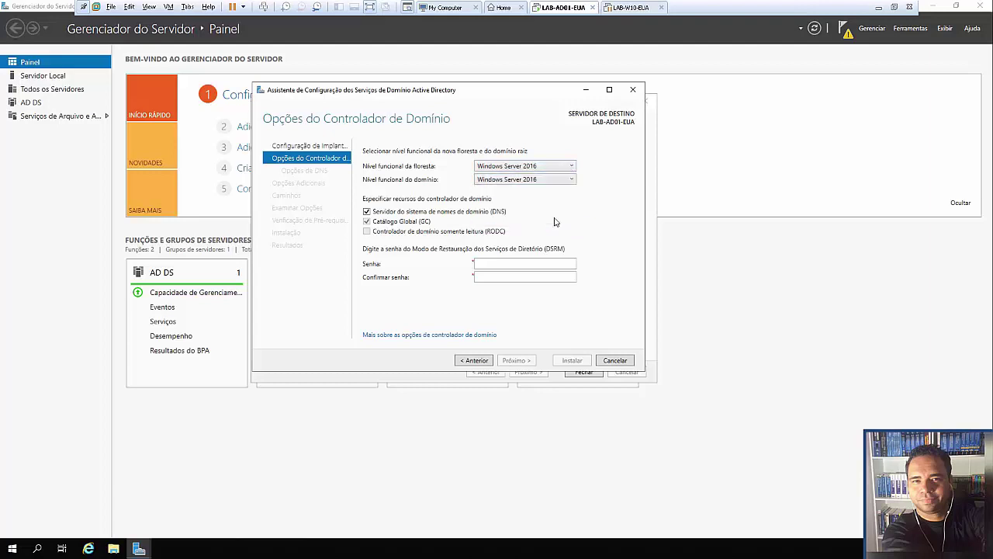
left_click(565, 181)
left_click(562, 197)
key("alt")
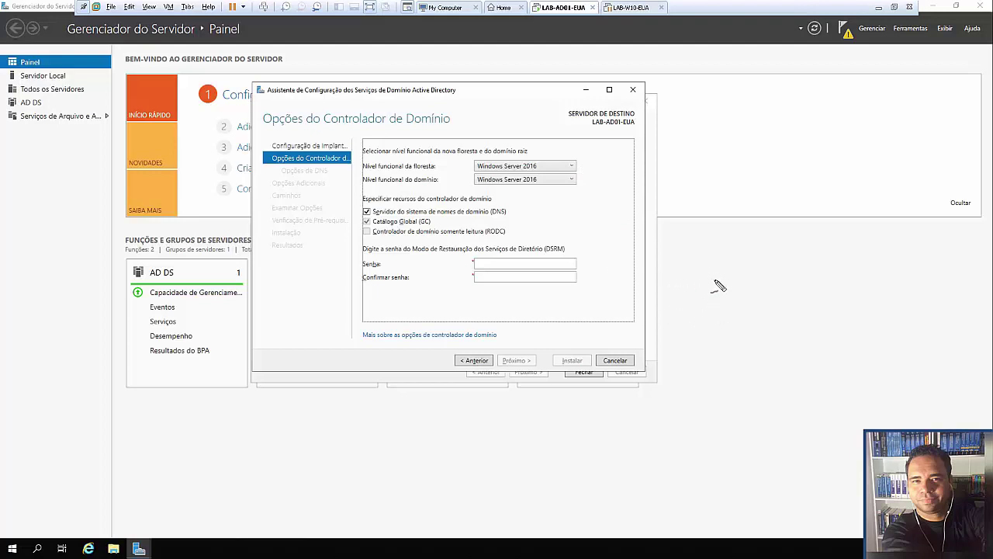
mouse_move(706, 264)
left_mouse_down()
mouse_move(724, 328)
mouse_move(757, 270)
mouse_move(707, 262)
left_mouse_up()
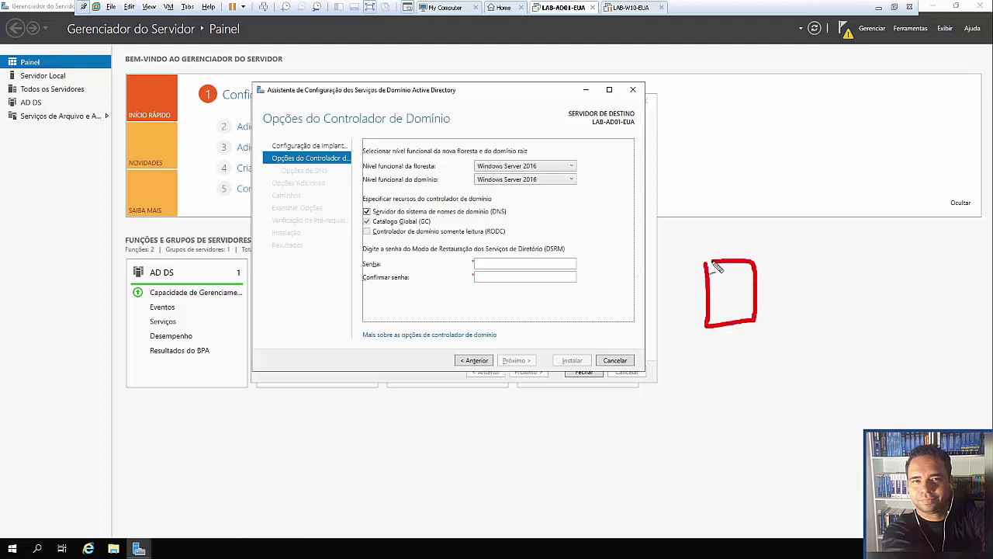
mouse_move(707, 358)
left_mouse_down()
mouse_move(707, 379)
mouse_move(775, 361)
mouse_move(811, 377)
mouse_move(851, 375)
left_mouse_up()
mouse_move(899, 264)
left_mouse_down()
mouse_move(898, 341)
mouse_move(942, 277)
mouse_move(902, 269)
mouse_move(900, 284)
left_mouse_up()
mouse_move(906, 364)
left_mouse_down()
mouse_move(916, 373)
mouse_move(966, 370)
mouse_move(963, 379)
left_mouse_up()
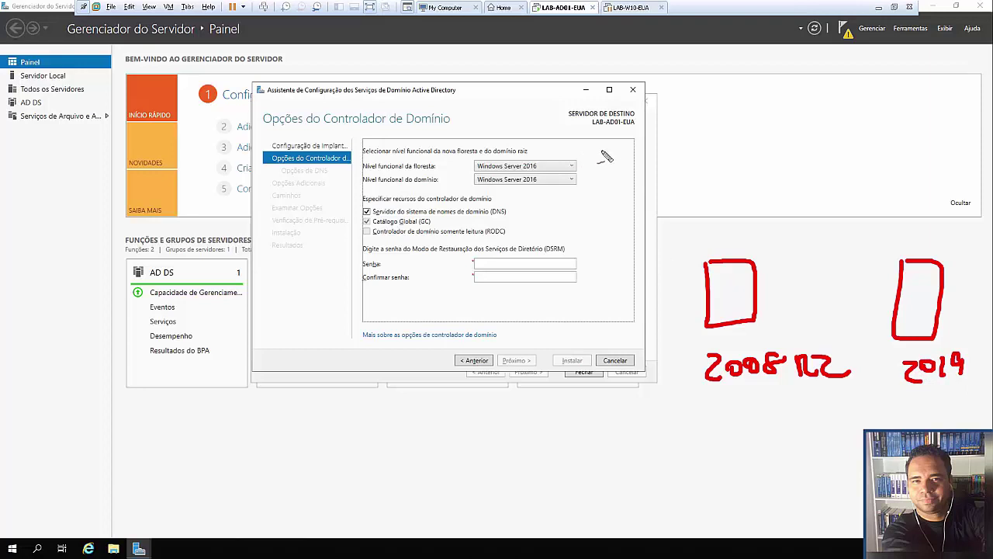
mouse_move(608, 151)
left_mouse_down()
mouse_move(583, 159)
mouse_move(598, 163)
mouse_move(580, 172)
mouse_move(596, 177)
left_mouse_up()
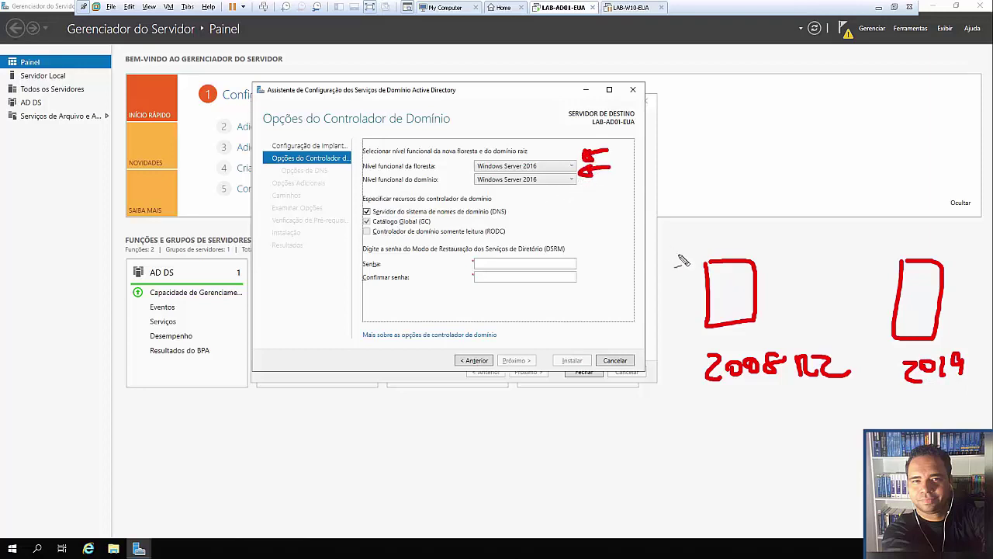
mouse_move(712, 353)
left_mouse_down()
mouse_move(683, 387)
mouse_move(776, 399)
mouse_move(860, 376)
mouse_move(804, 349)
mouse_move(700, 351)
left_mouse_up()
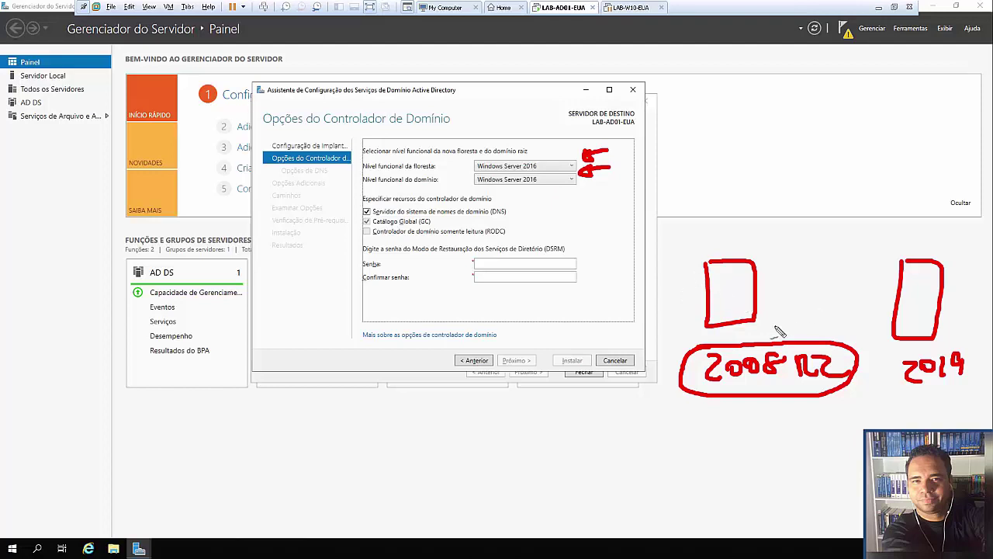
mouse_move(717, 277)
left_mouse_down()
mouse_move(741, 306)
mouse_move(726, 280)
mouse_move(720, 288)
mouse_move(723, 301)
mouse_move(742, 286)
mouse_move(726, 293)
left_mouse_up()
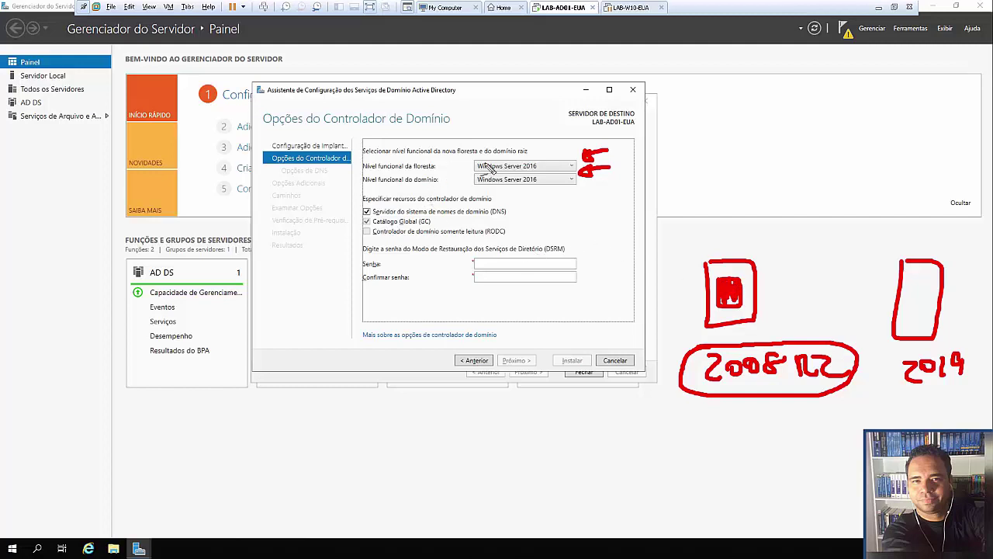
key("Escape")
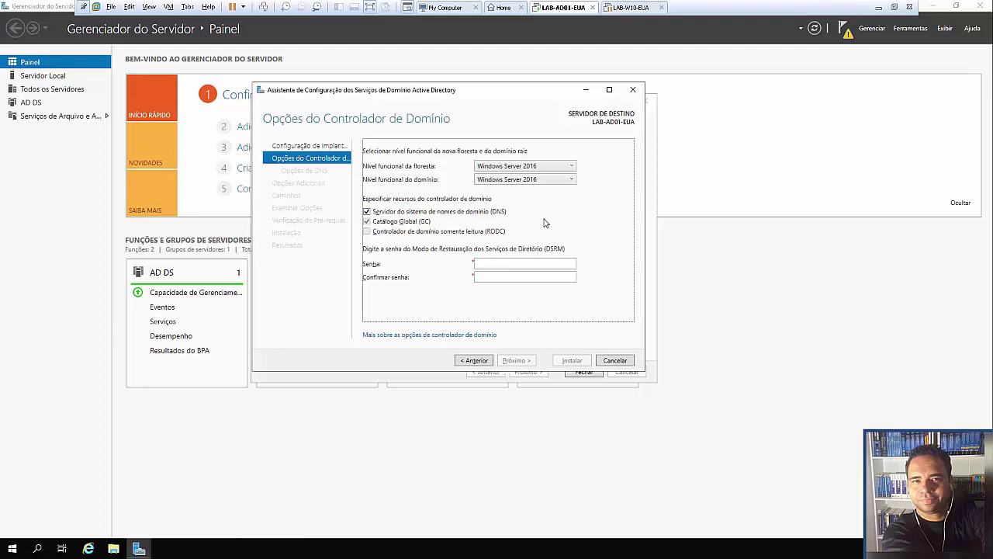
- Enter and confirm the Directory Services Restore Mode password, keeping DNS and global catalog enabled, and advance to the DNS options
left_click(475, 262)
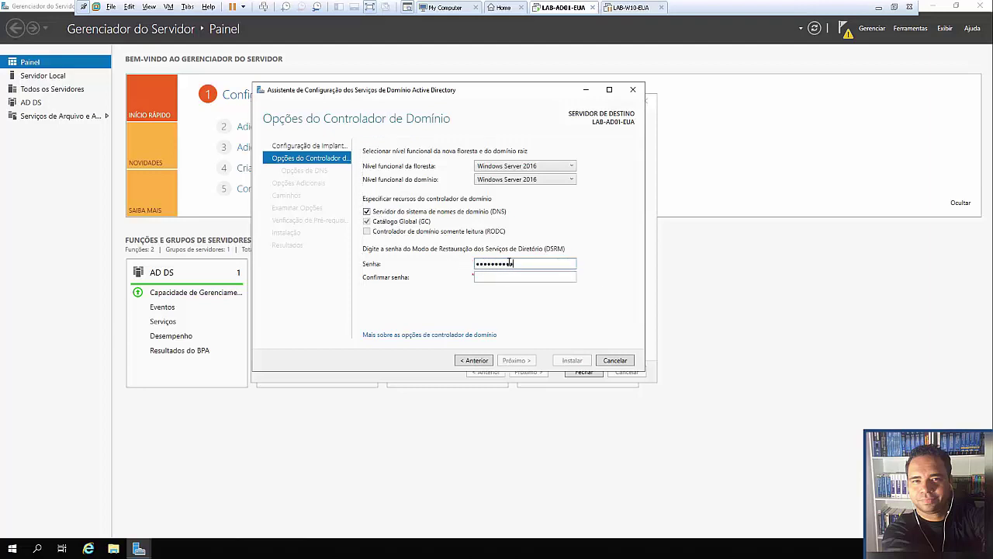
key("Tab")
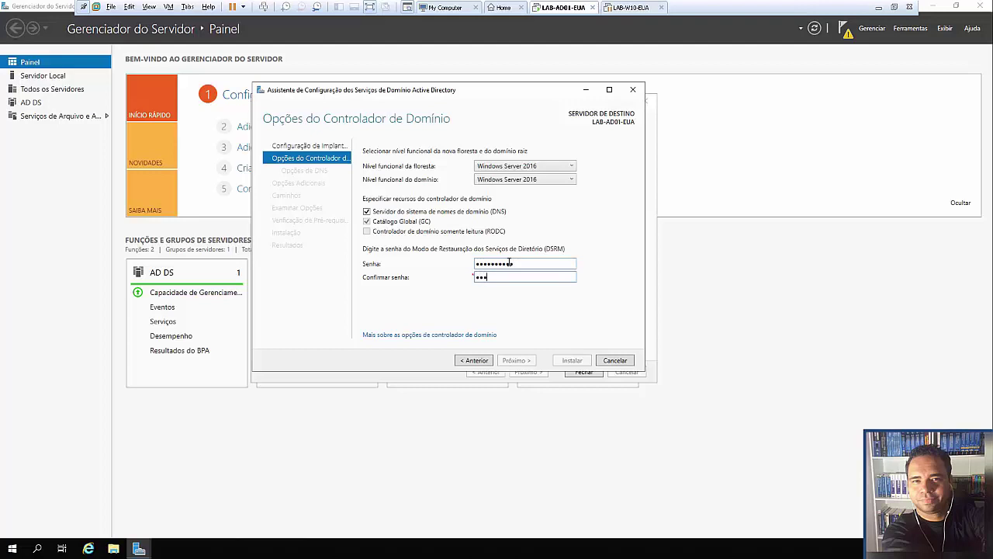
type("••••••••••")
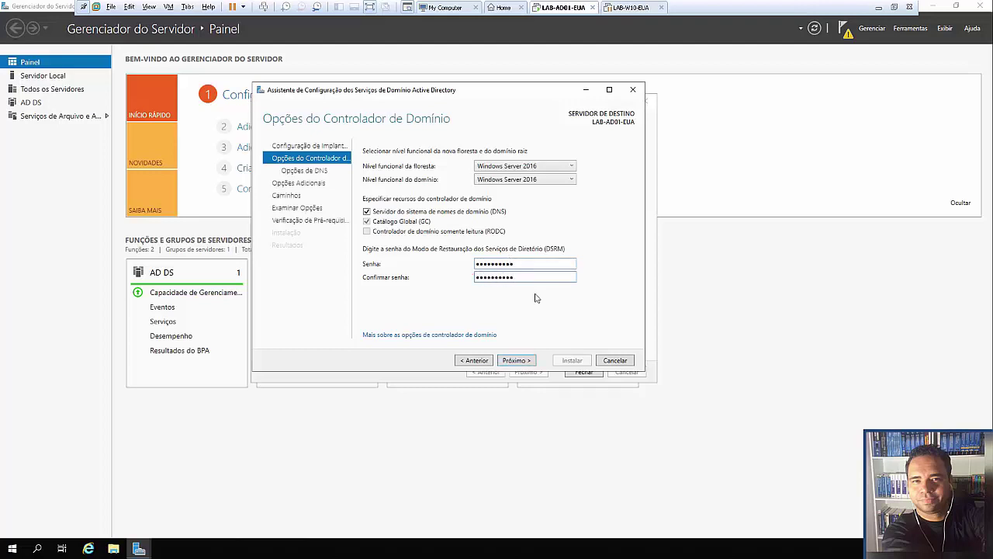
left_click(521, 360)
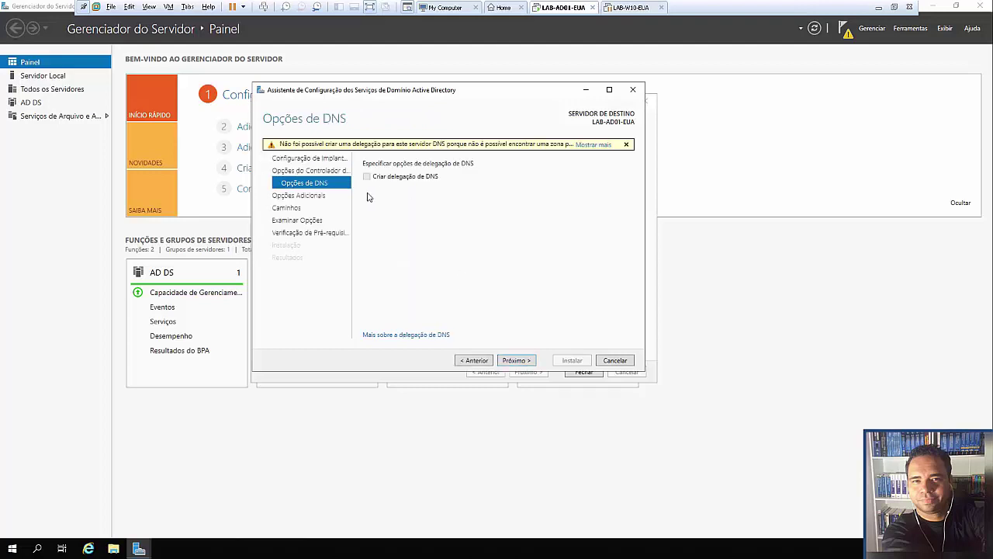
- Leave DNS delegation off, keep CURSO as the NetBIOS domain name, and advance to the folder paths
left_click(523, 363)
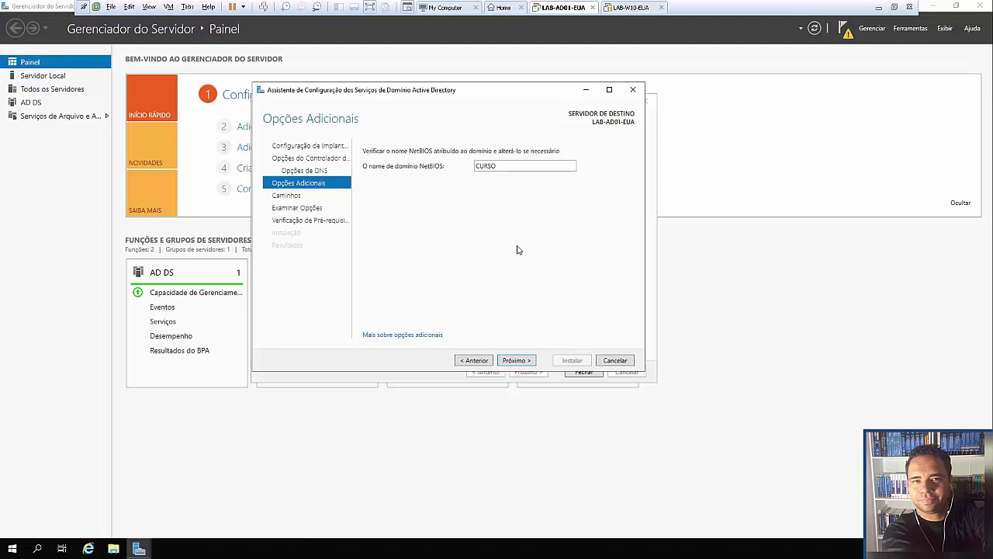
left_click(517, 359)
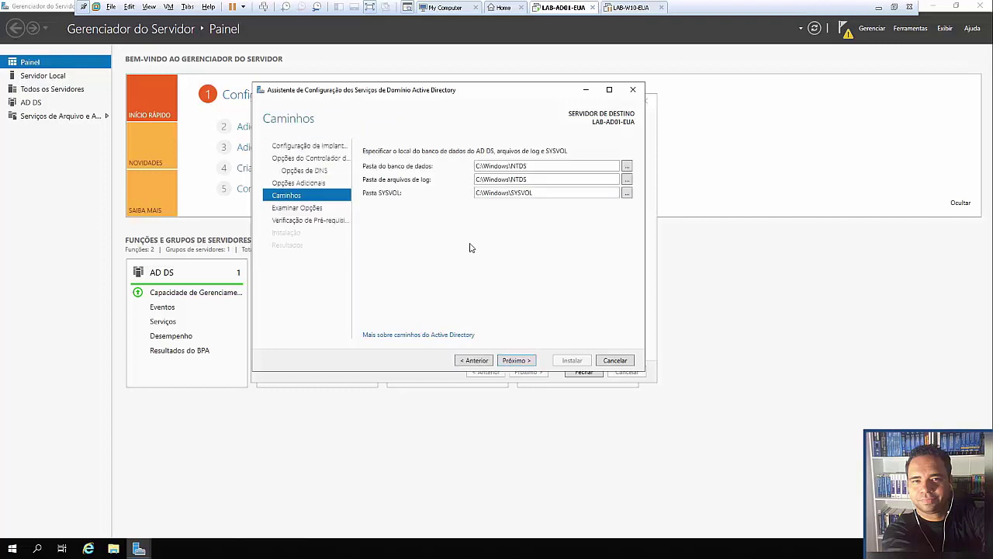
key("alt")
mouse_move(359, 163)
left_mouse_down()
mouse_move(363, 209)
mouse_move(505, 211)
mouse_move(582, 175)
mouse_move(500, 130)
mouse_move(359, 153)
mouse_move(355, 182)
left_mouse_up()
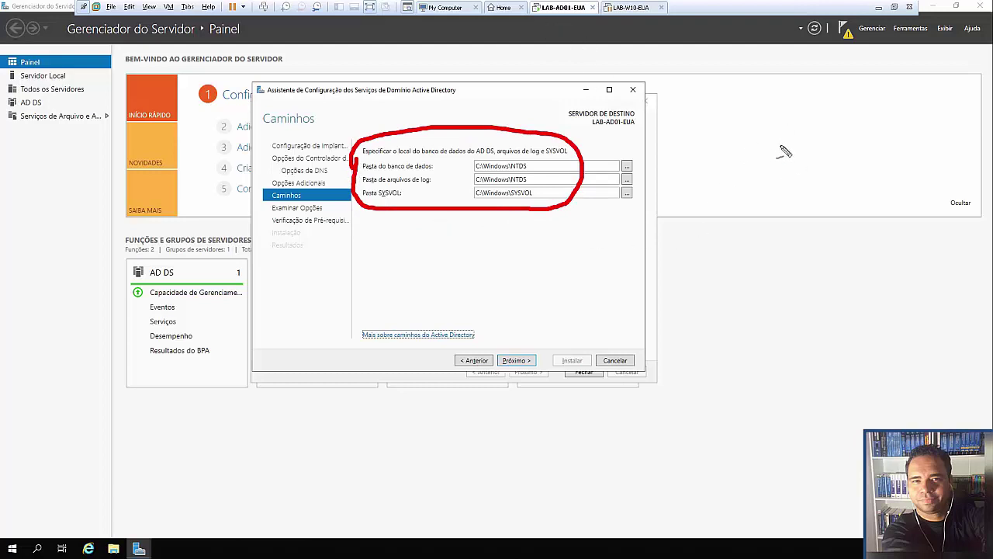
mouse_move(736, 176)
left_mouse_down()
mouse_move(754, 186)
mouse_move(798, 185)
left_mouse_up()
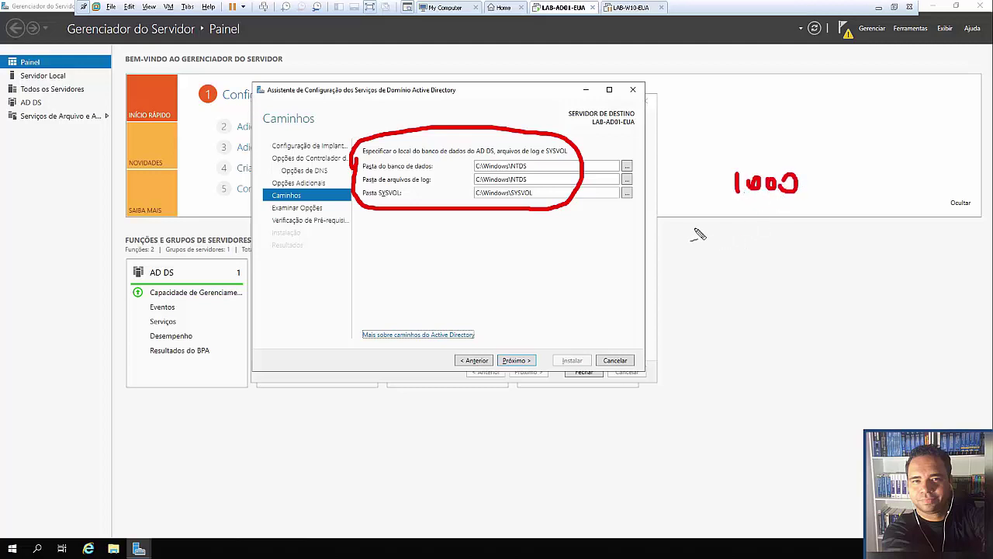
mouse_move(741, 220)
left_mouse_down()
mouse_move(736, 231)
mouse_move(790, 225)
left_mouse_up()
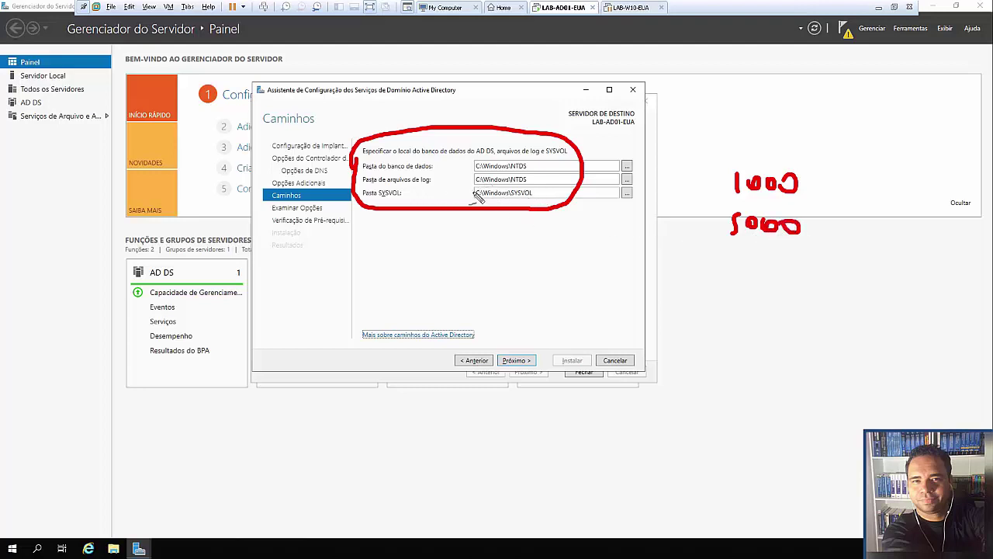
mouse_move(444, 164)
left_mouse_down()
mouse_move(456, 165)
mouse_move(455, 179)
left_mouse_up()
left_click_drag(722, 182, 720, 226)
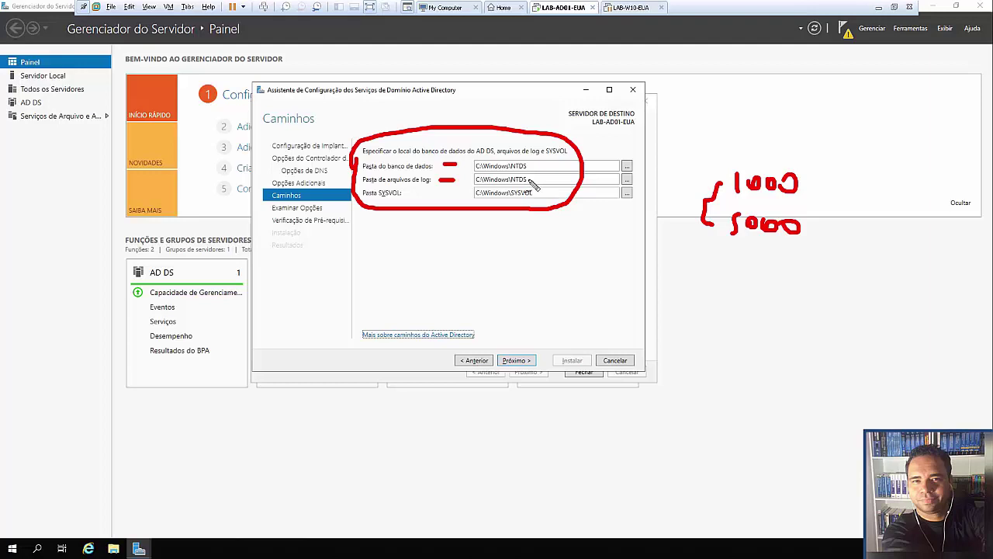
key("e")
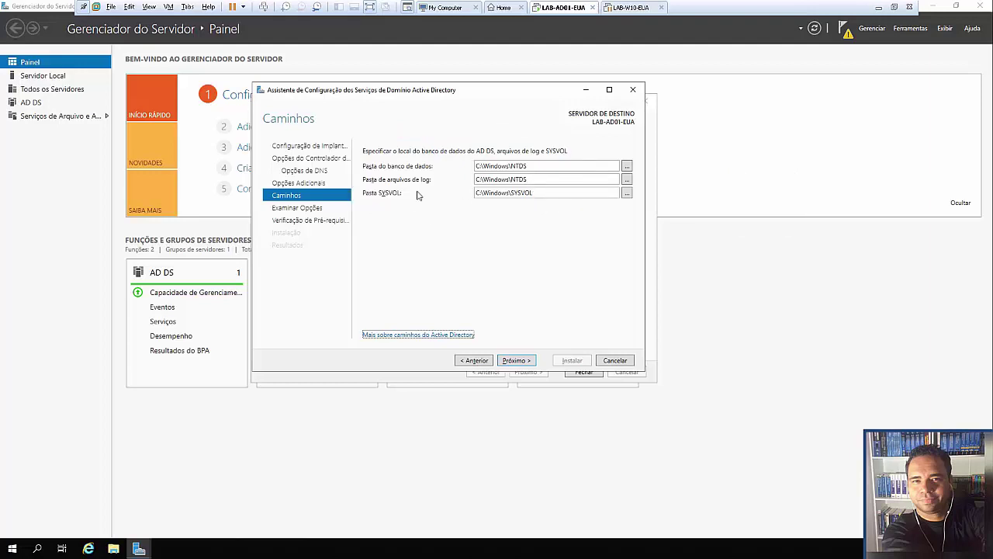
- Accept the default database, log and SYSVOL folders, then review the selected options and proceed to the prerequisites check
left_click(516, 360)
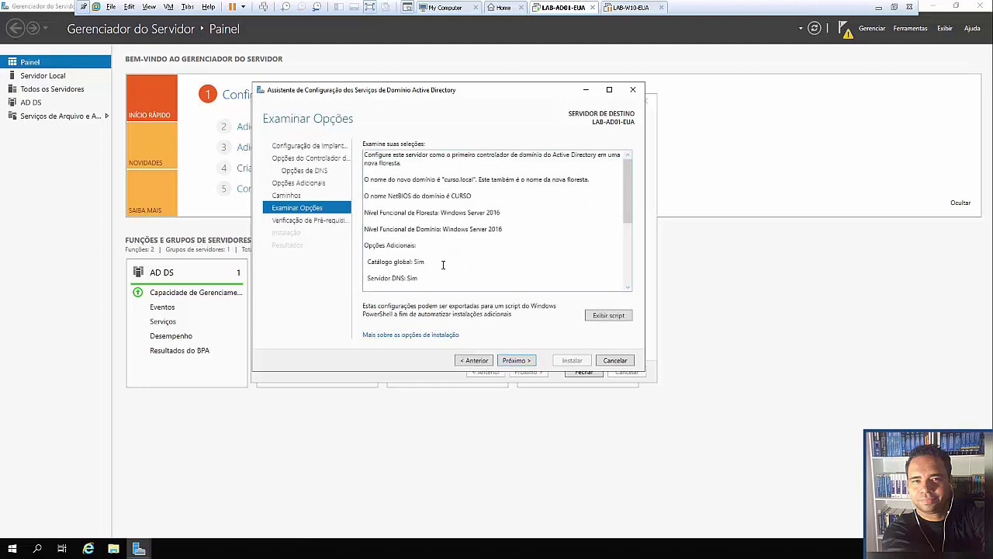
mouse_move(626, 183)
left_mouse_down()
mouse_move(632, 264)
mouse_move(628, 194)
left_mouse_up()
left_click(517, 360)
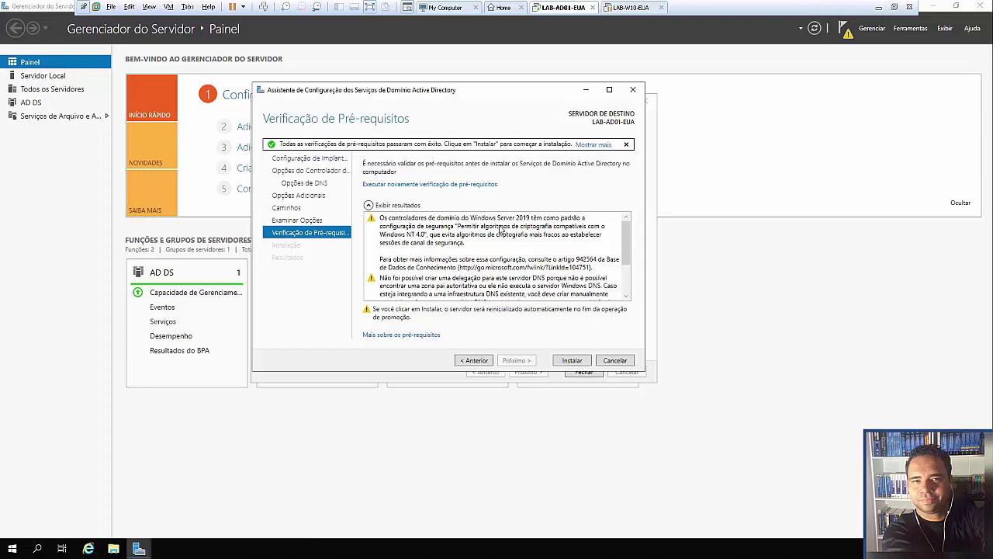
- Review the prerequisites check results and start the domain controller installation
scroll(615, 245, "down", 2)
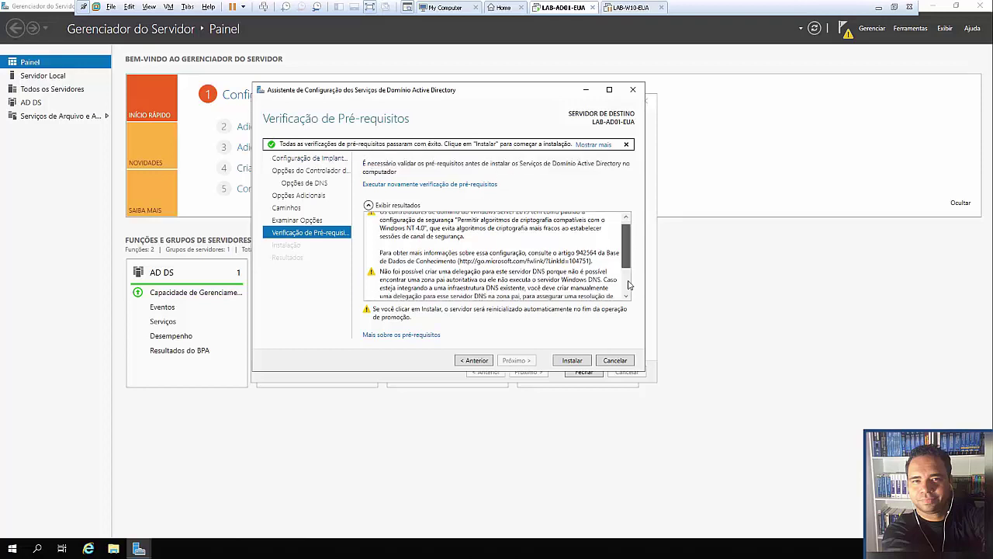
left_click(572, 362)
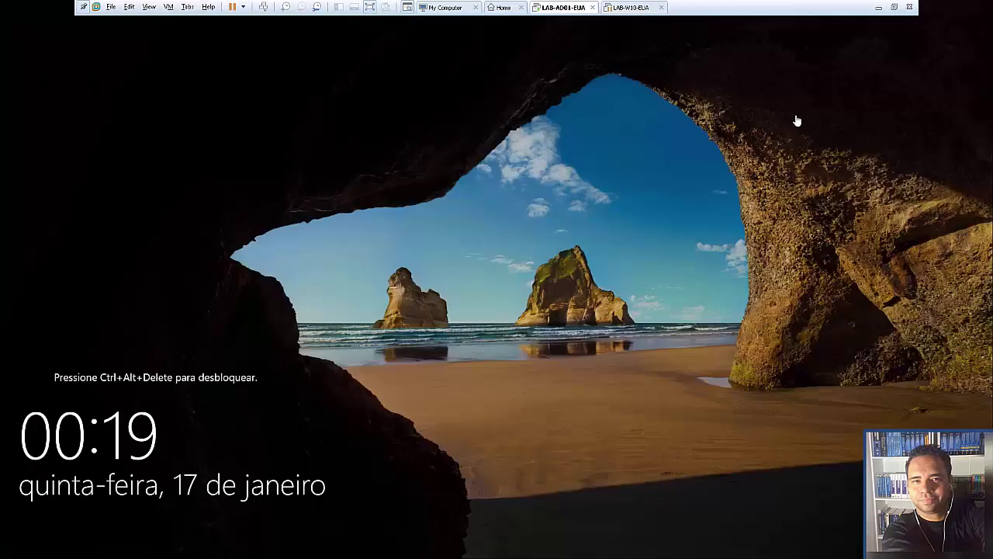
- Unlock the restarted server and sign in as CURSO\Administrador with the account password
left_click(264, 7)
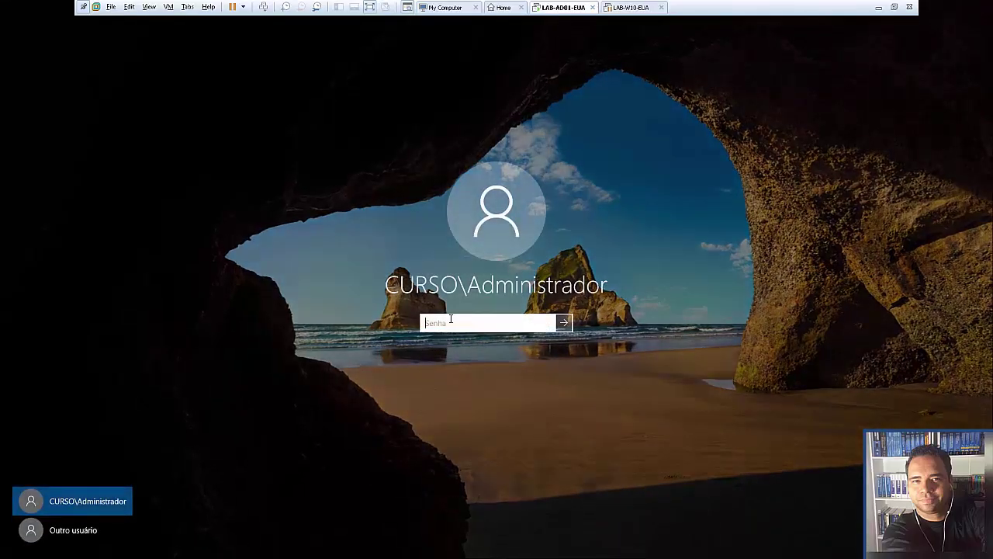
type("•••••••••")
left_click_drag(322, 243, 369, 259)
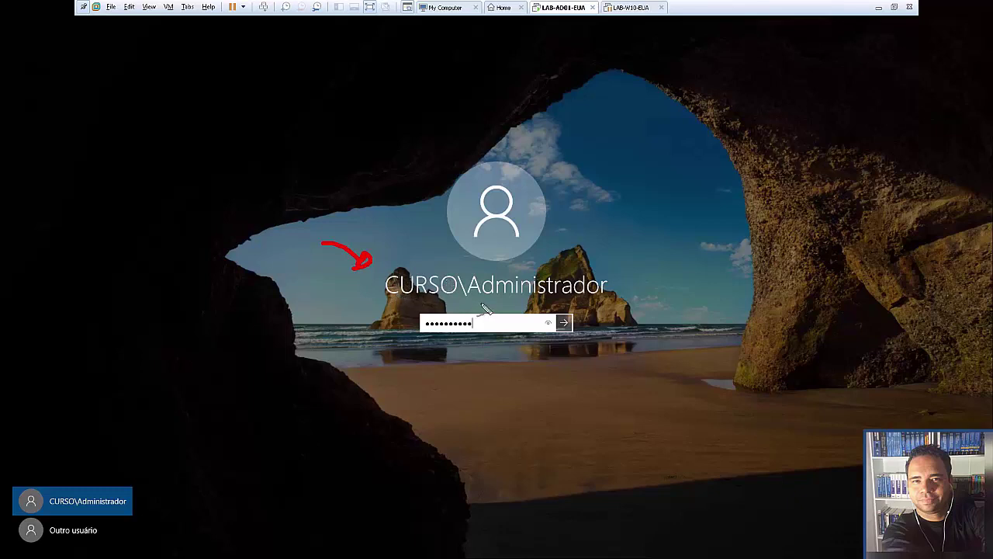
left_click_drag(630, 248, 613, 260)
key("Return")
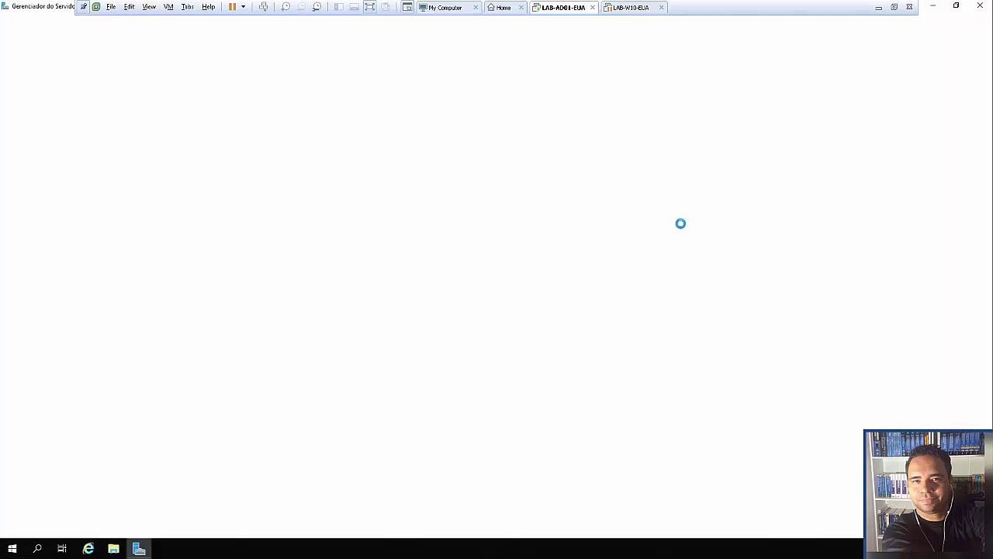
- Minimize Server Manager and check the domain entry in the desktop's system information
left_click(934, 7)
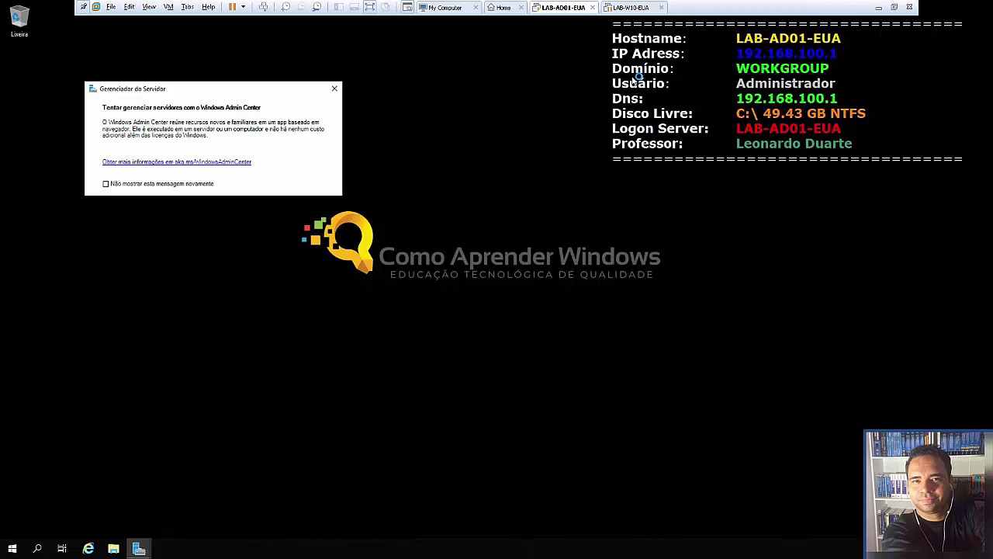
left_click(660, 75)
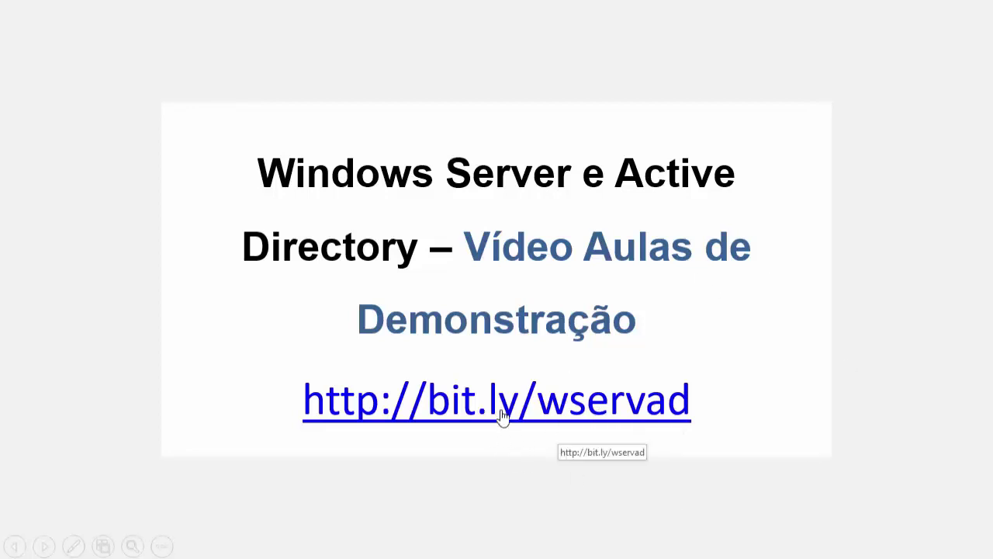
left_click(600, 427)
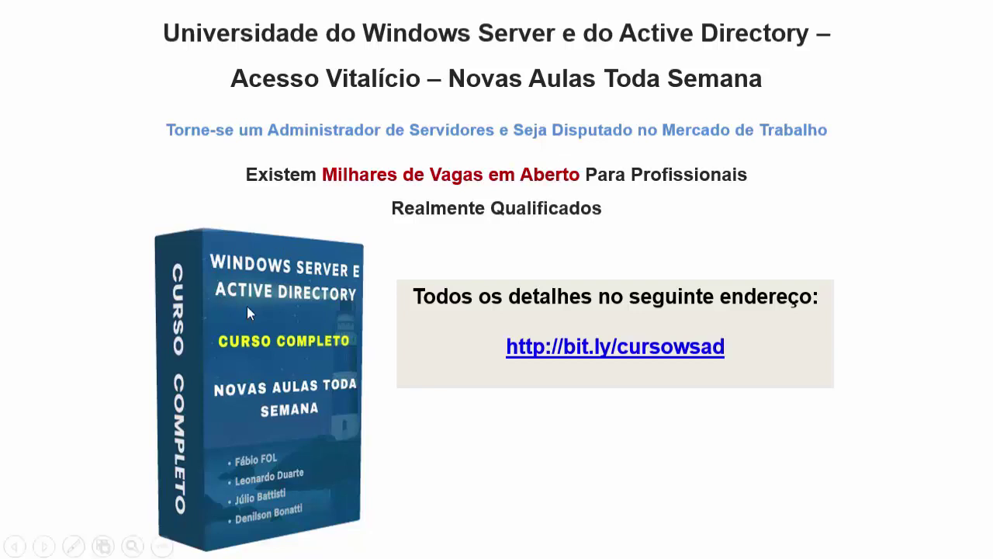
left_click(488, 463)
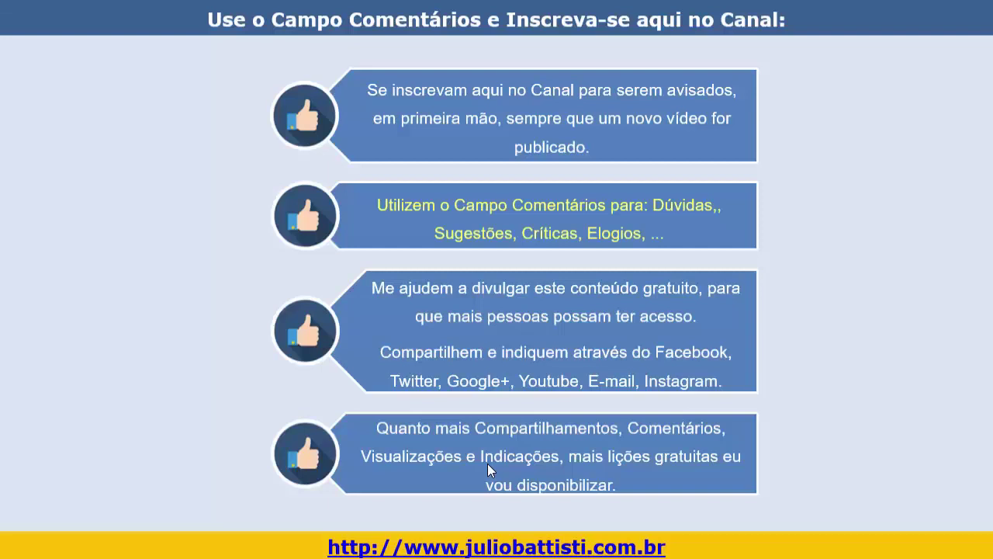